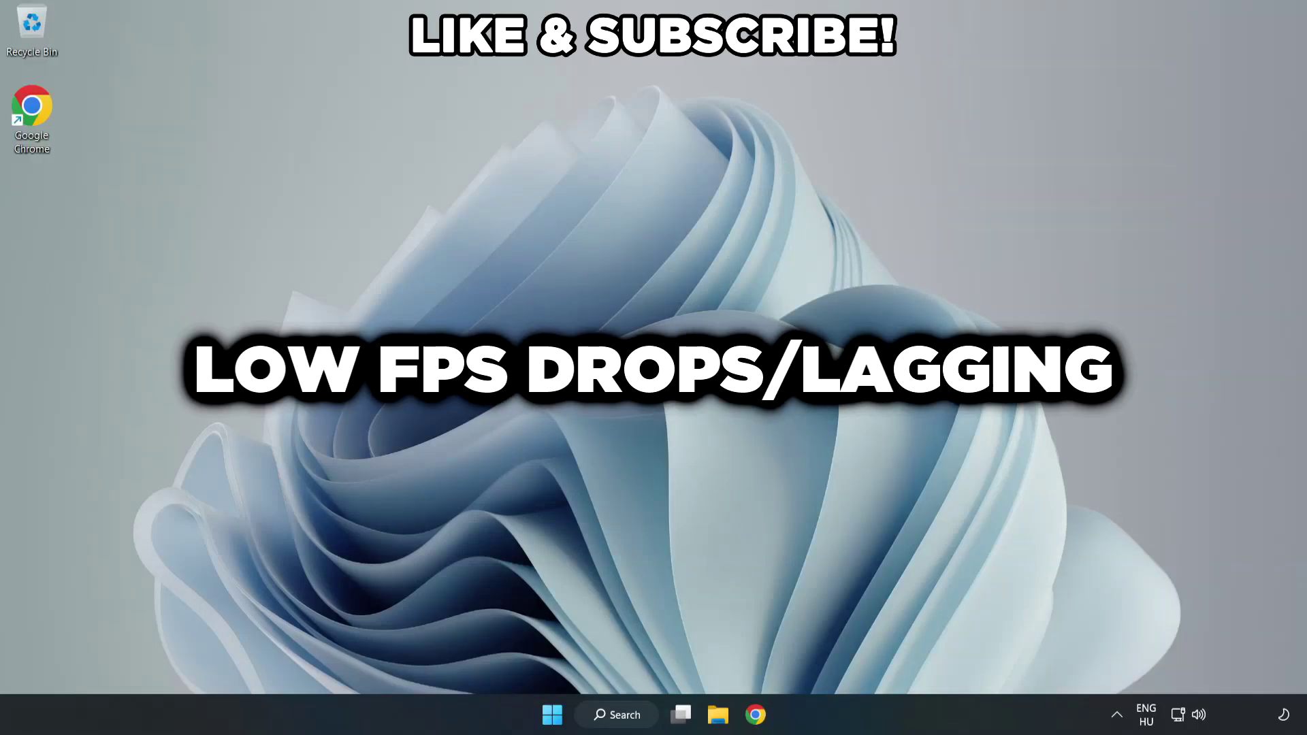
Search Windows for 'edit power plan'.
click(628, 723)
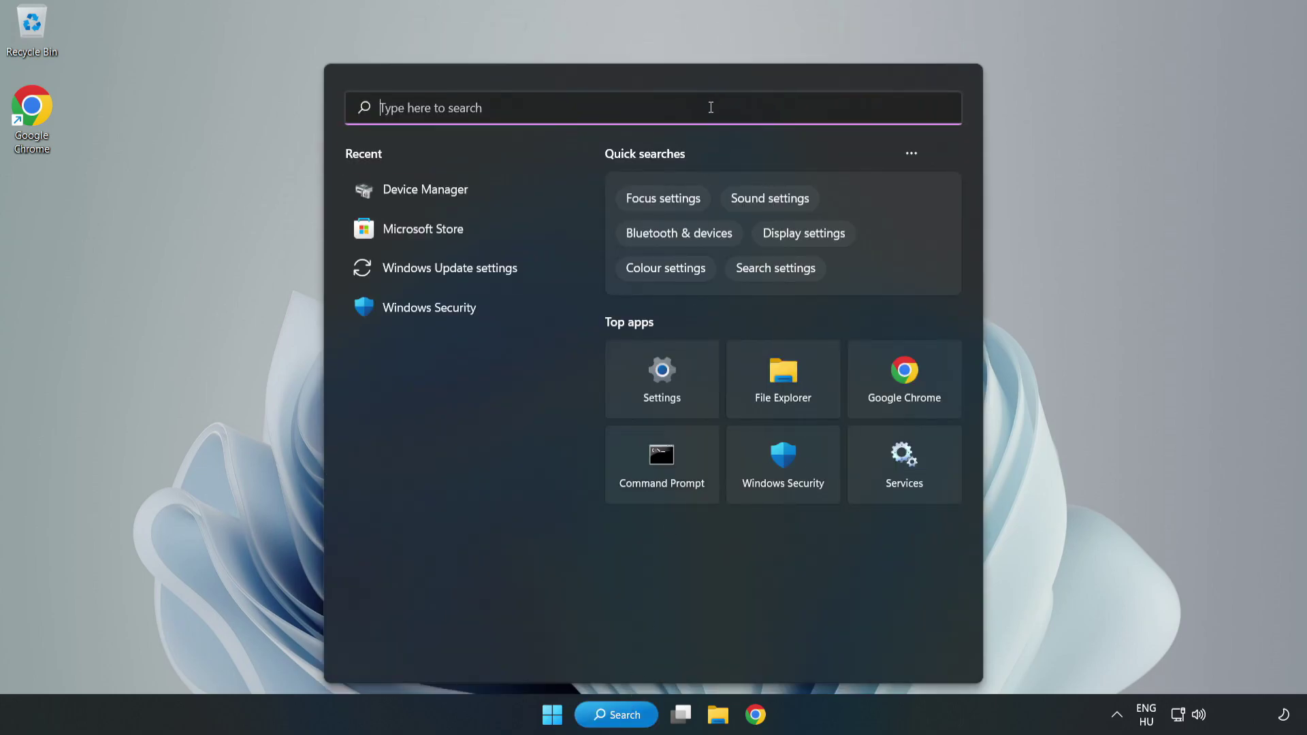
text(edit )
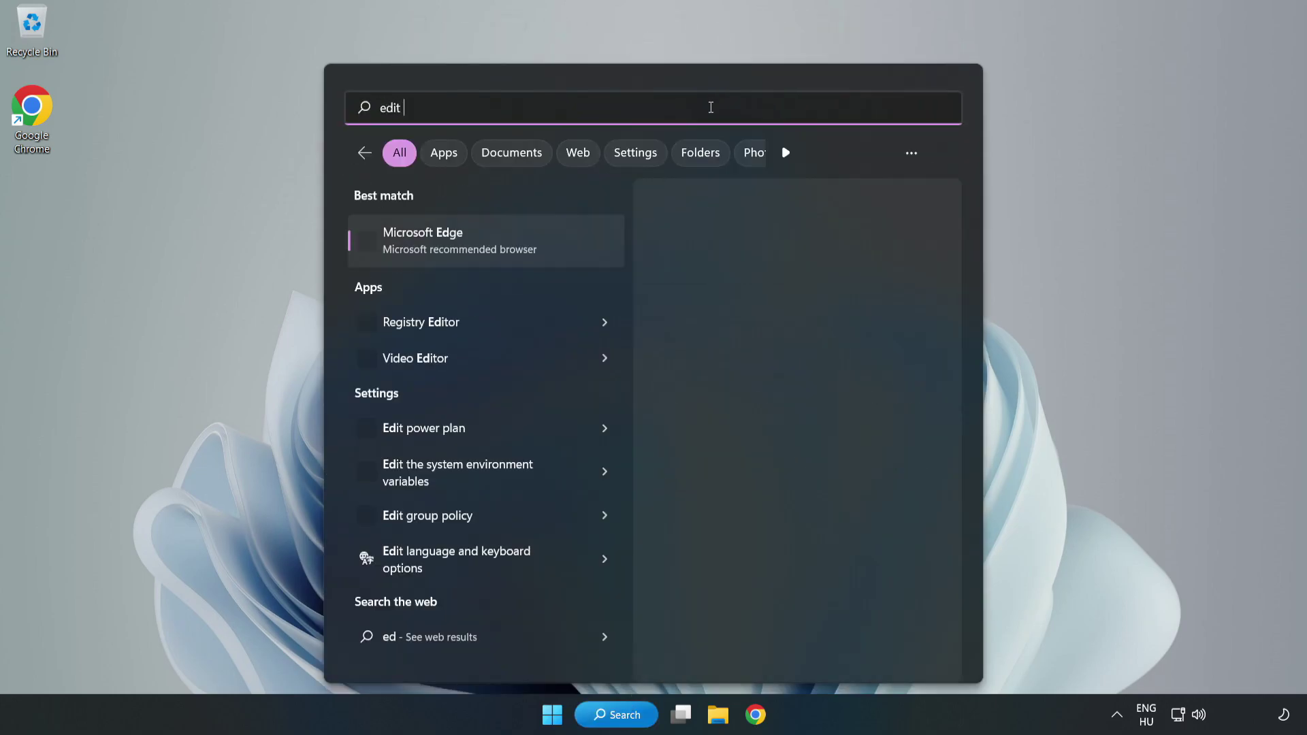
text(power pla)
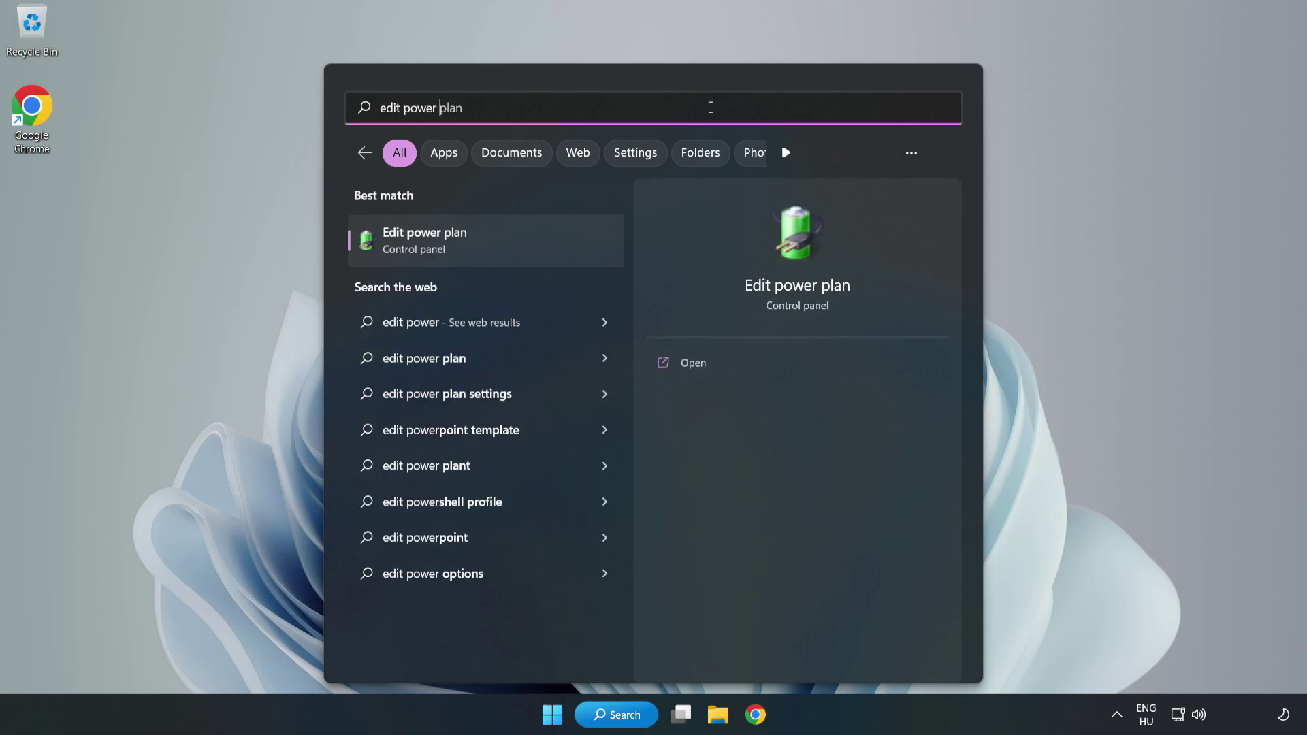
text(n)
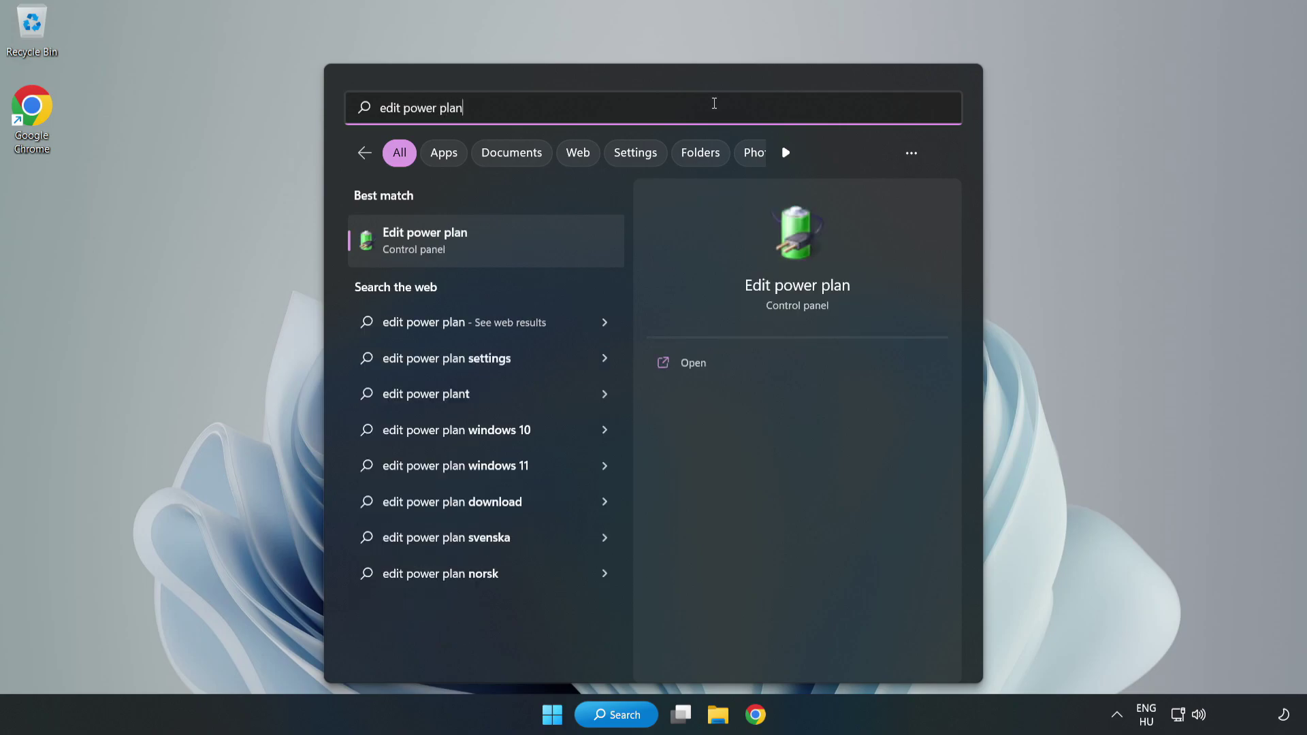
From Edit power plan, make High performance the active power plan and close Power Options.
click(493, 241)
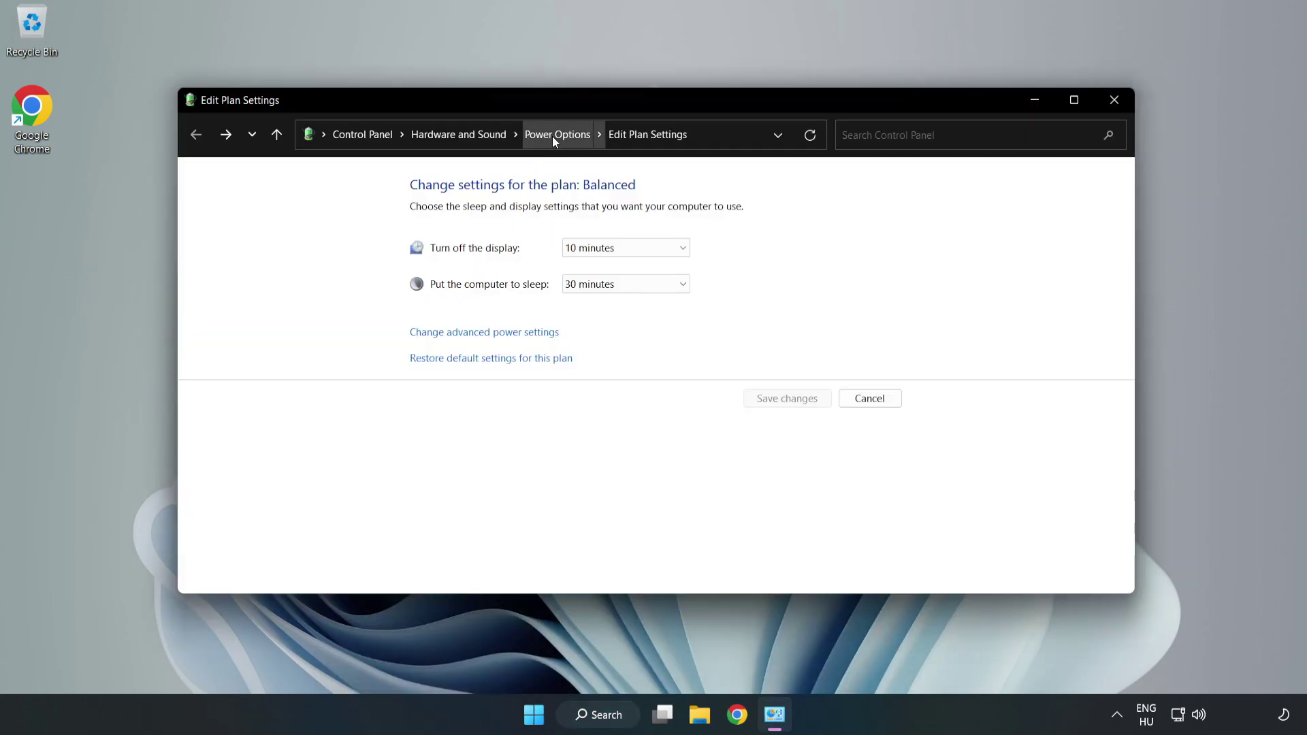
click(553, 136)
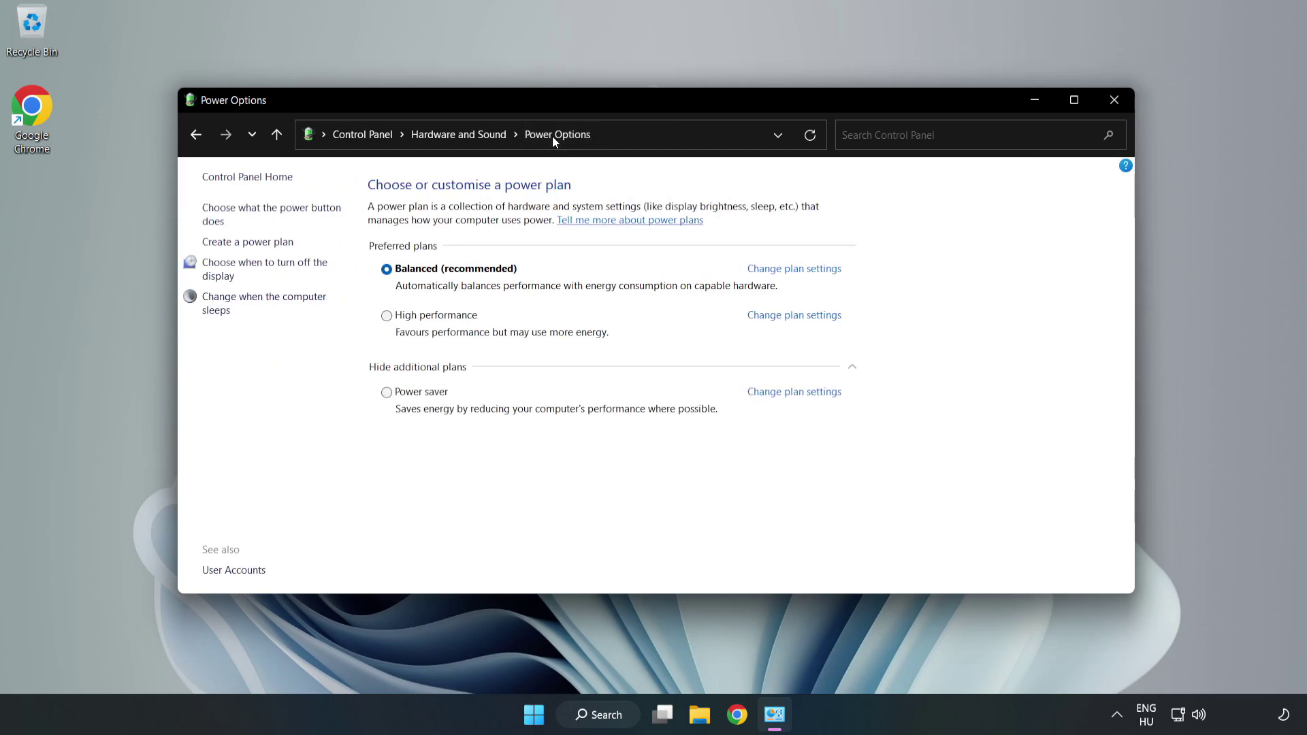
click(429, 319)
click(1110, 104)
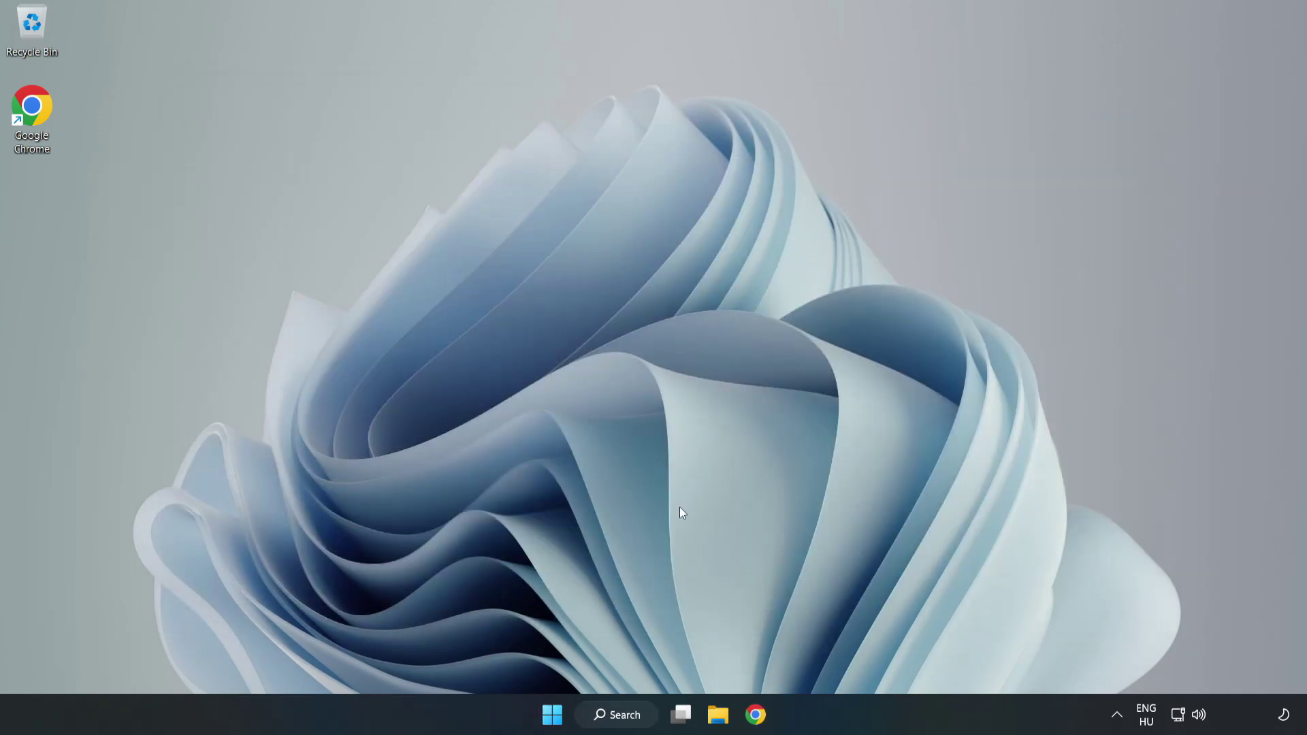
Launch Device Manager by searching 'device manager' and centre its window on screen.
click(635, 718)
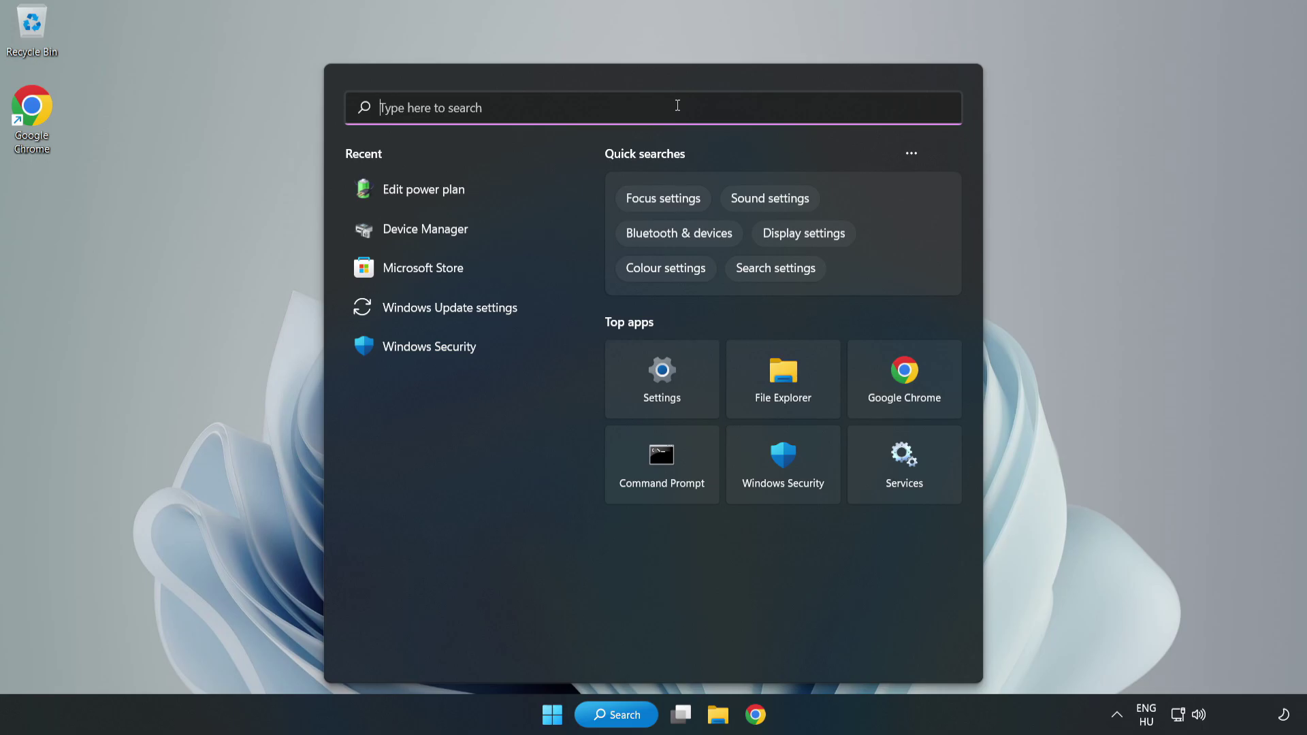
text(device mana)
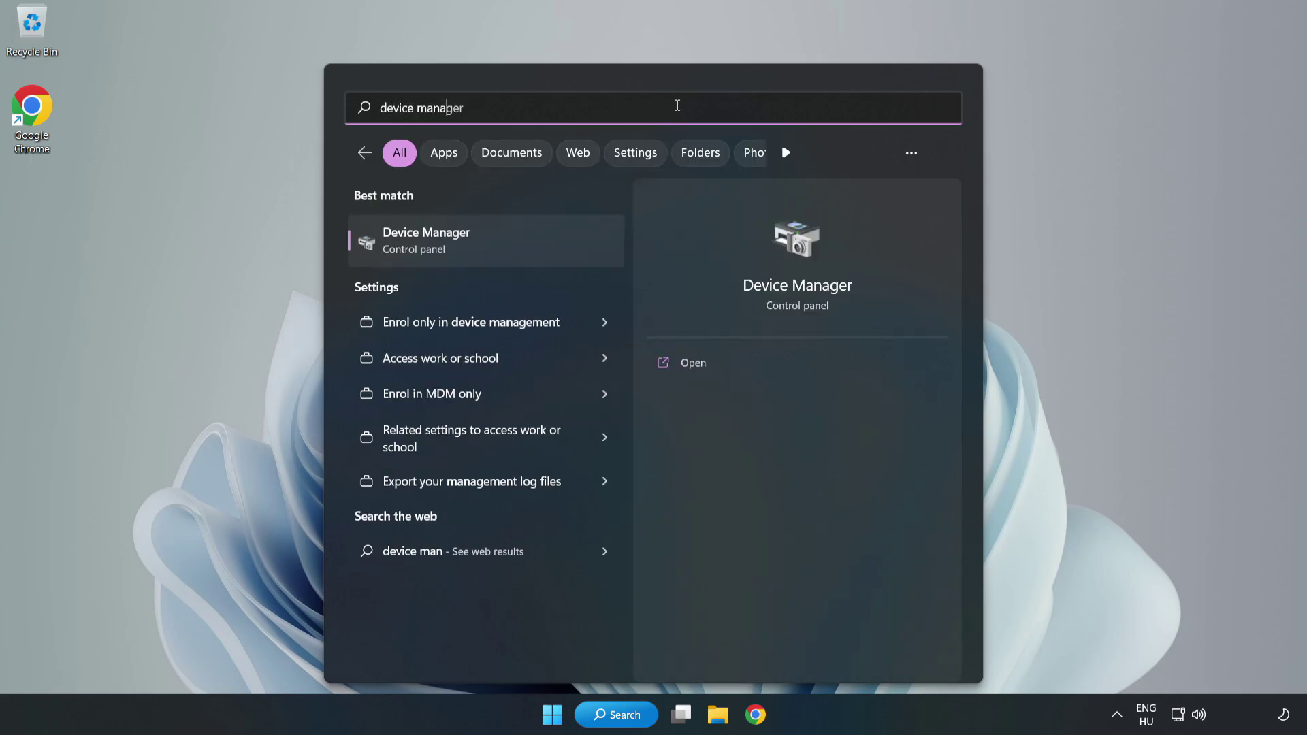
text(ger)
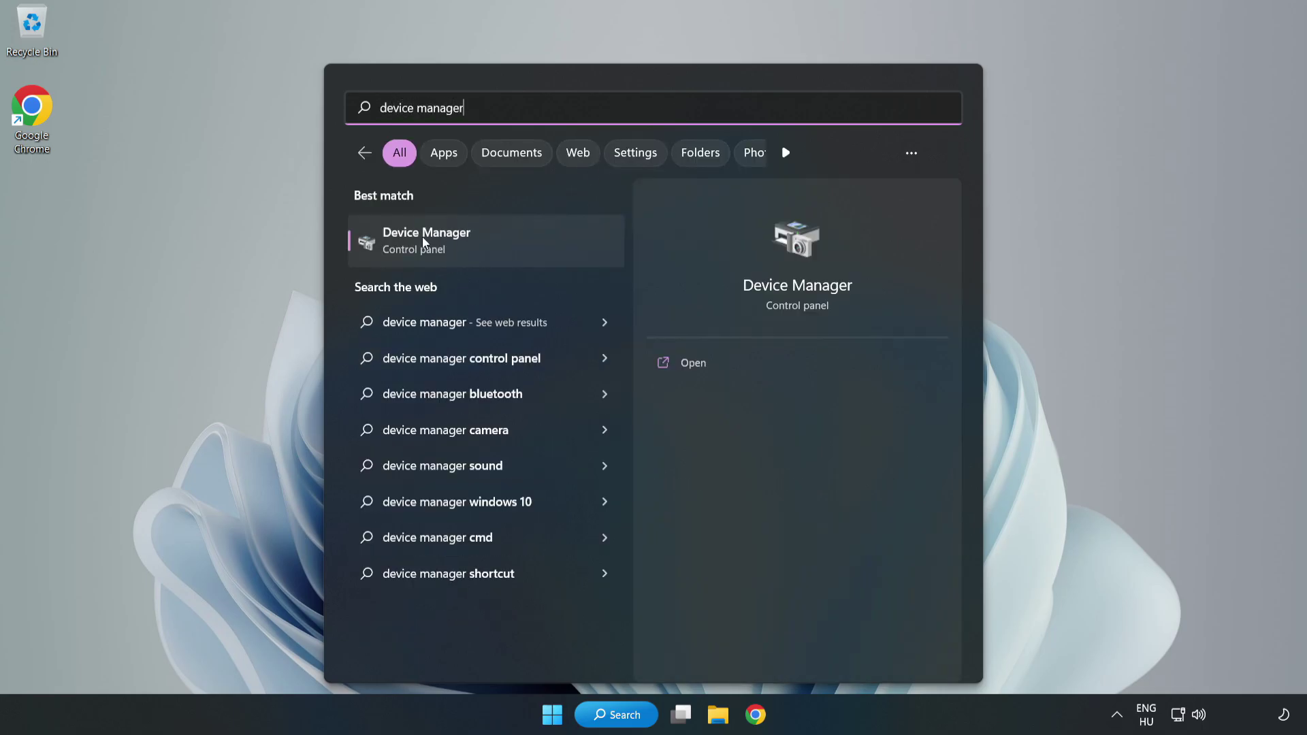
click(475, 244)
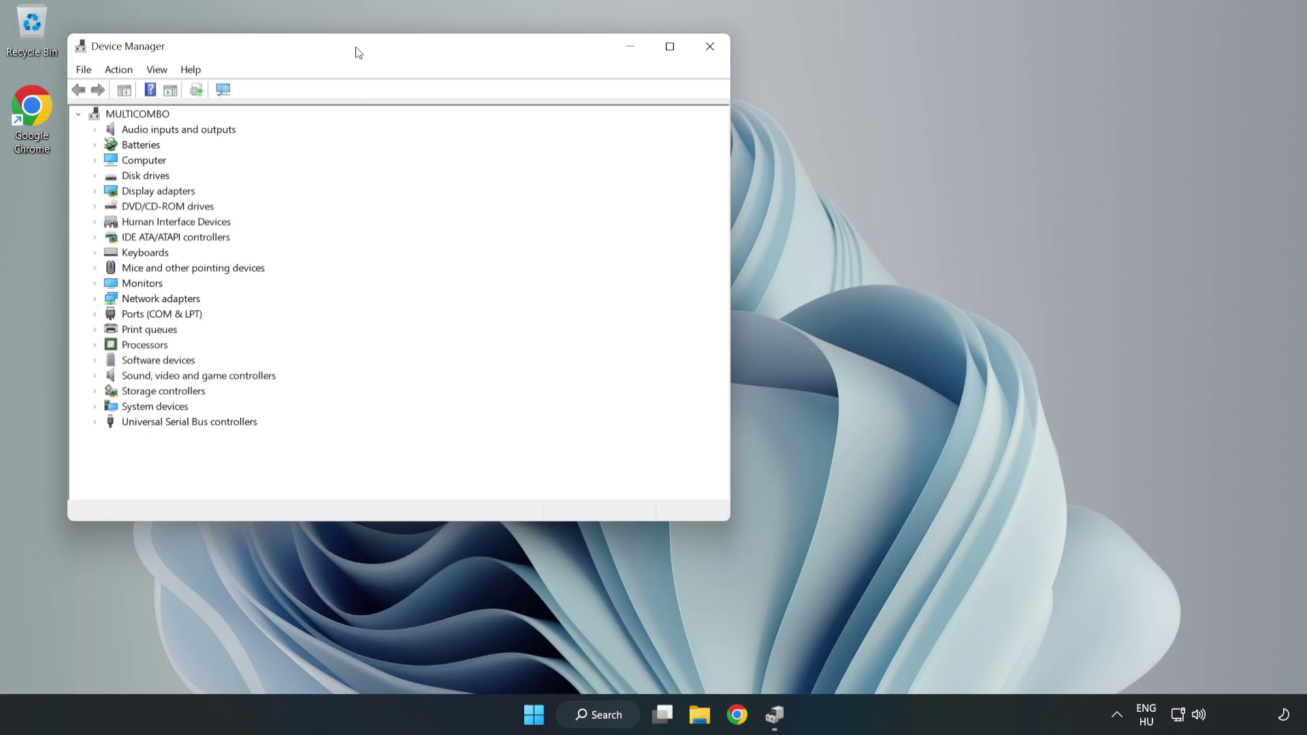
drag(358, 52, 602, 130)
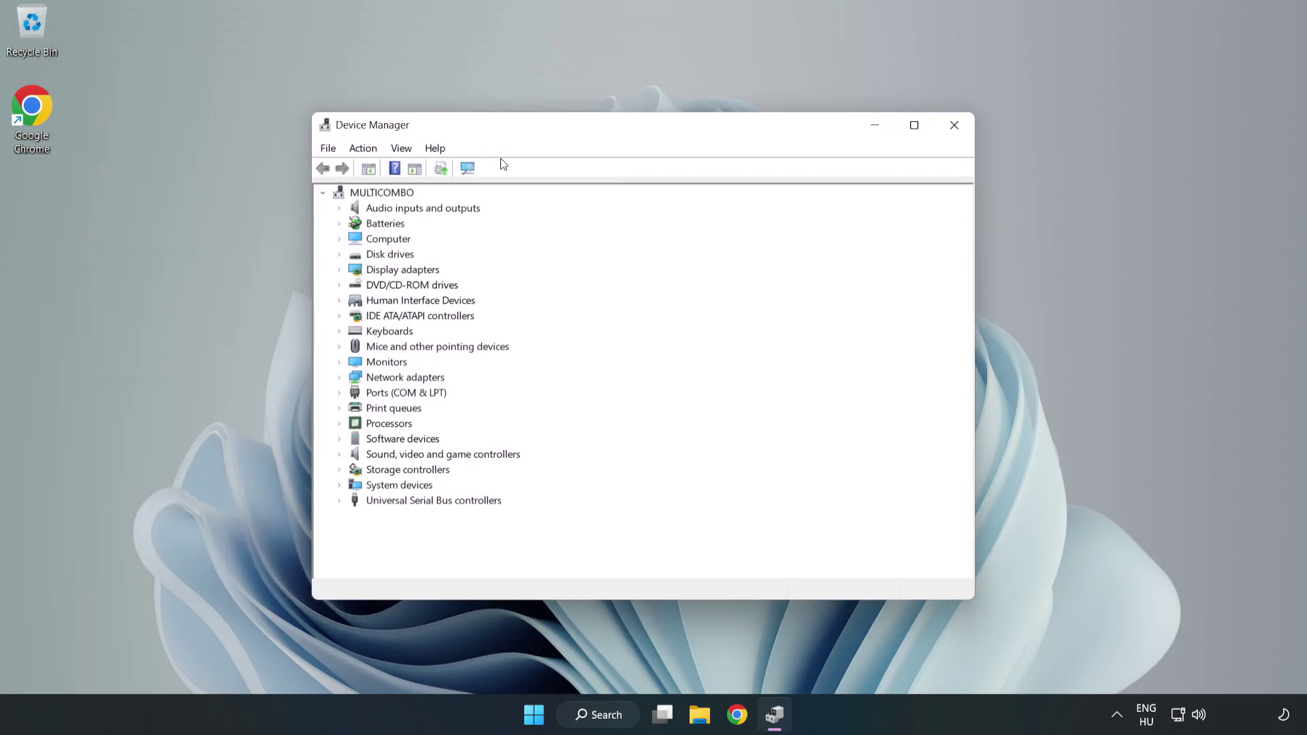
Expand Display adapters and select the VMware SVGA 3D adapter.
click(408, 270)
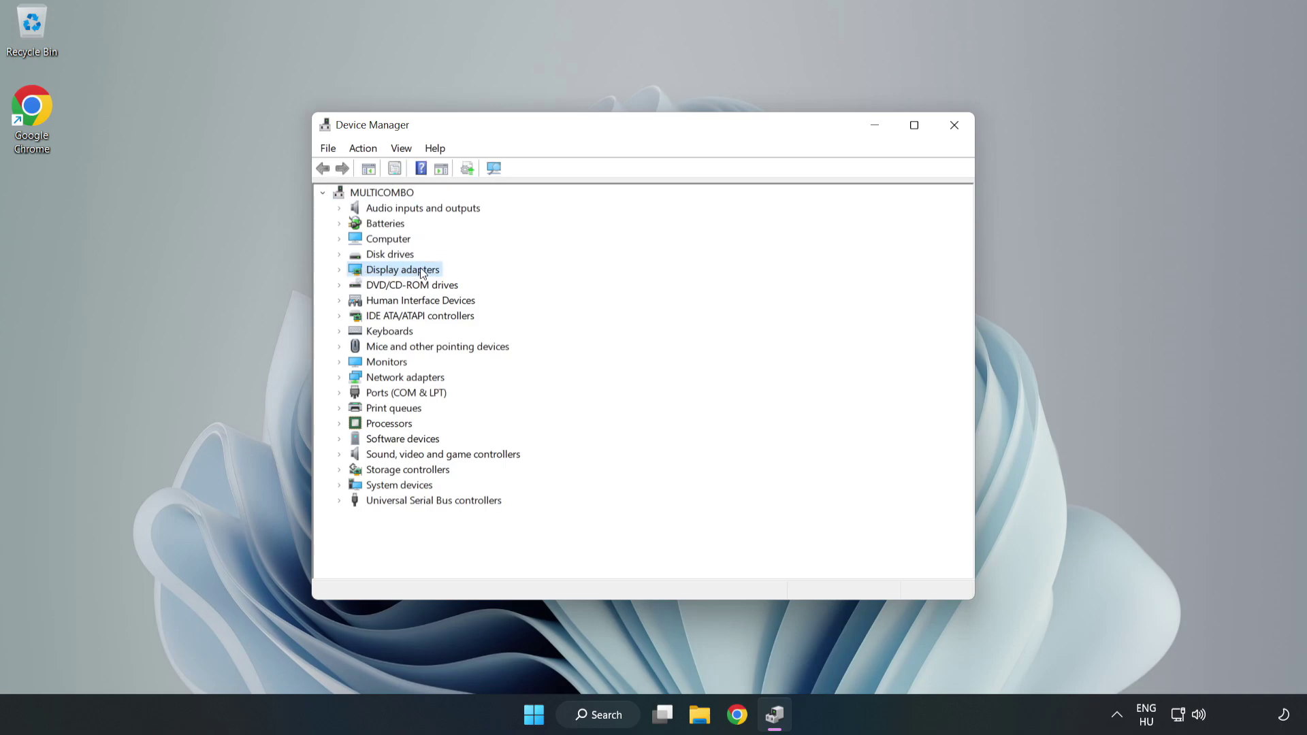
click(340, 271)
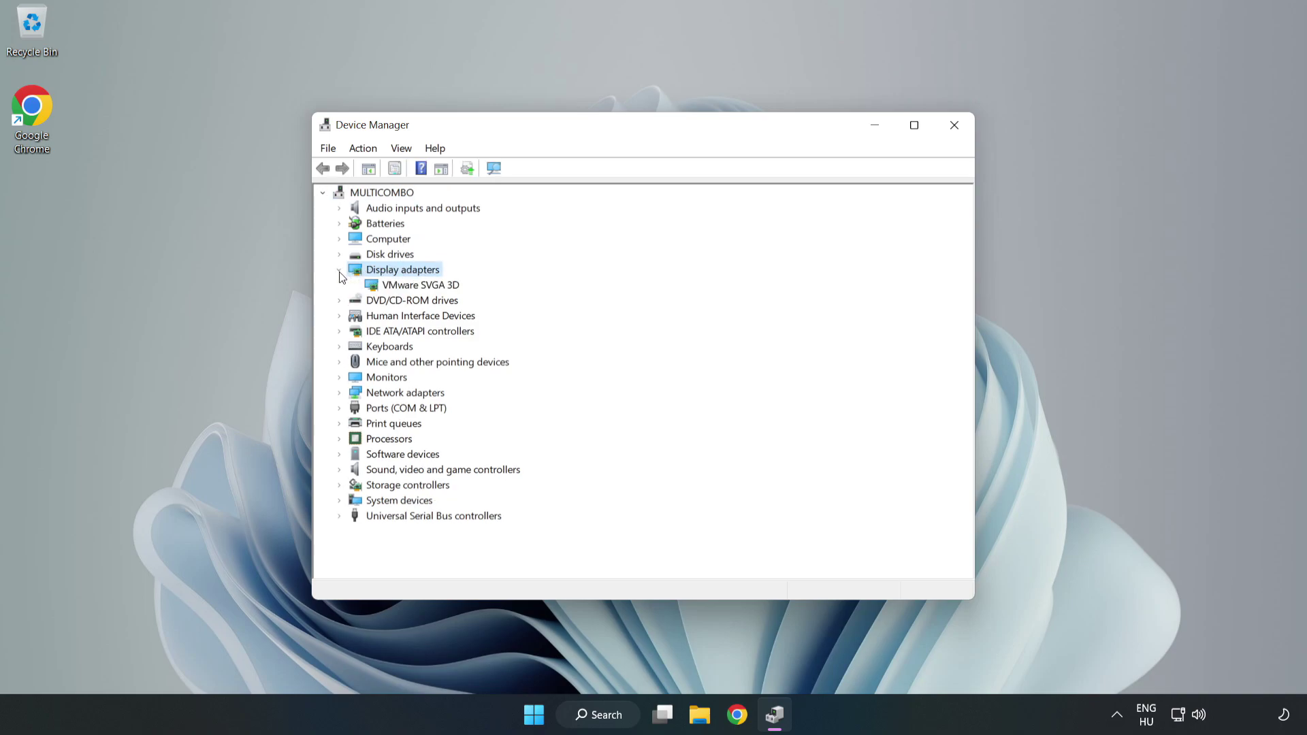
click(436, 286)
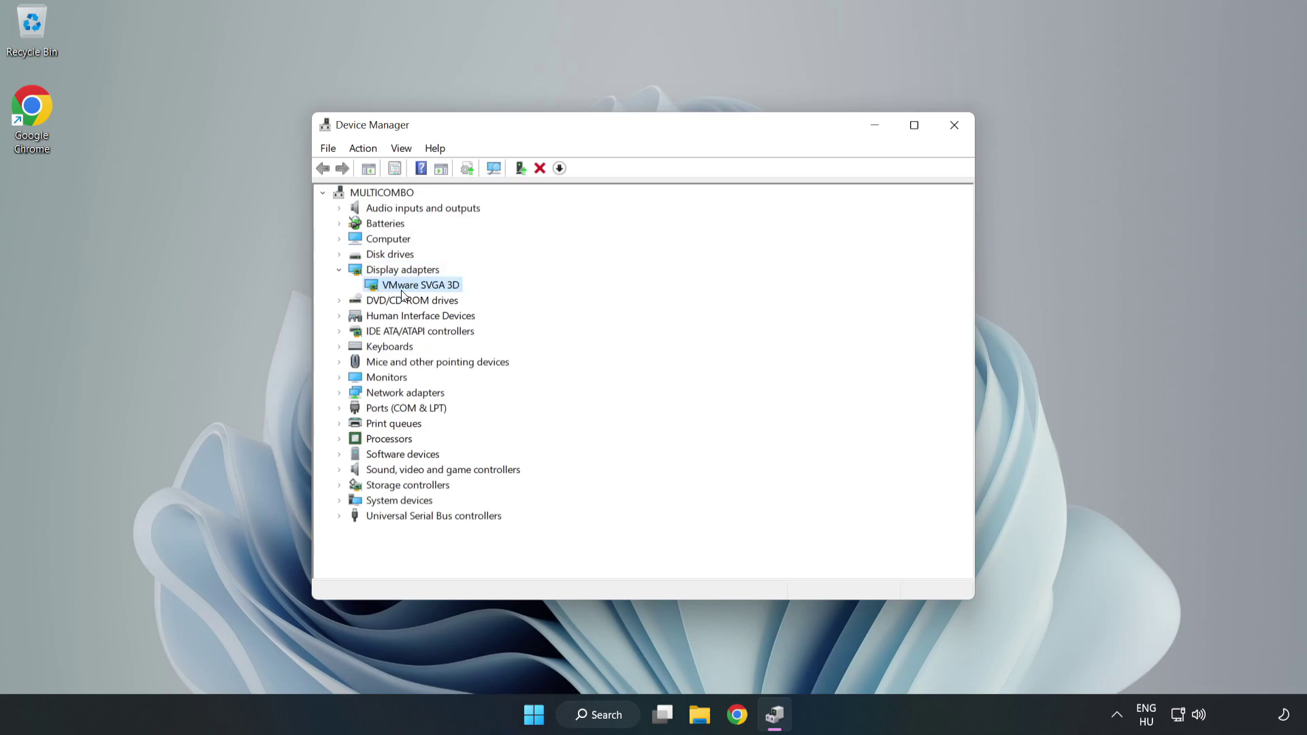
Run an automatic driver search for VMware SVGA 3D, dismiss the result, and close Device Manager.
right_click(418, 290)
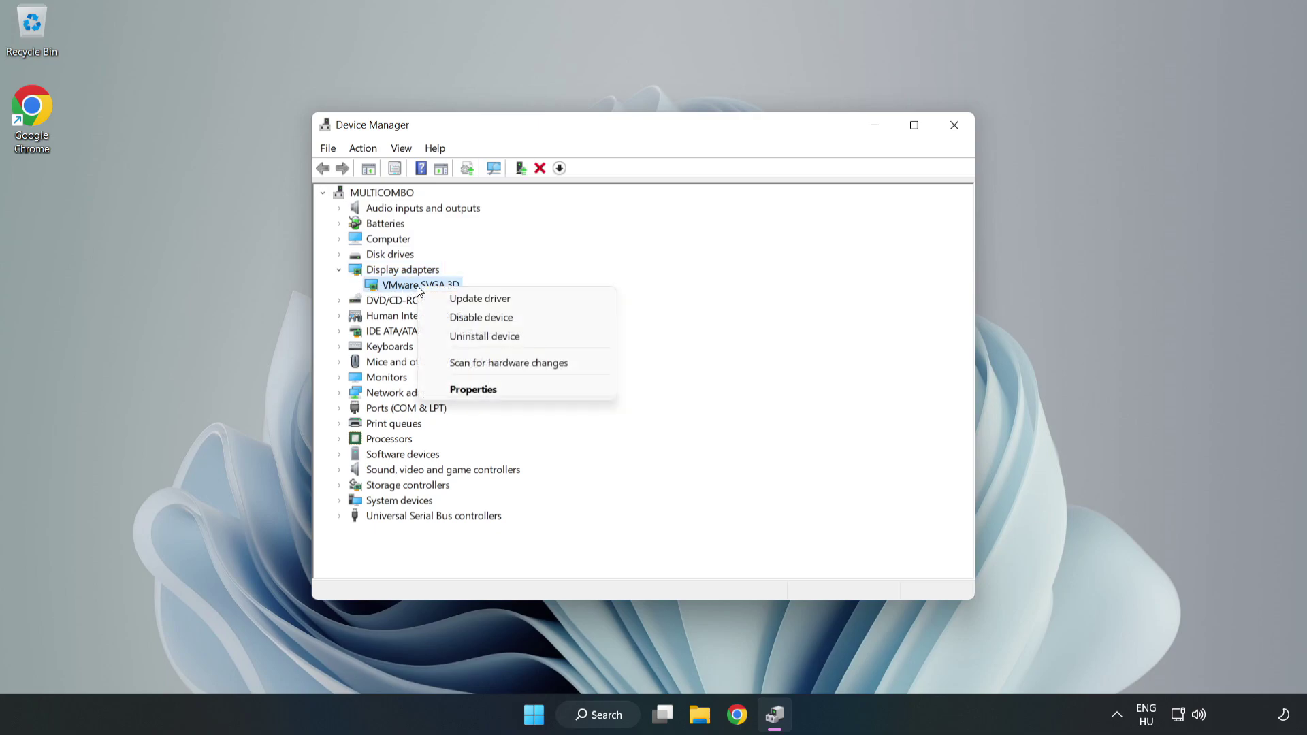
click(492, 300)
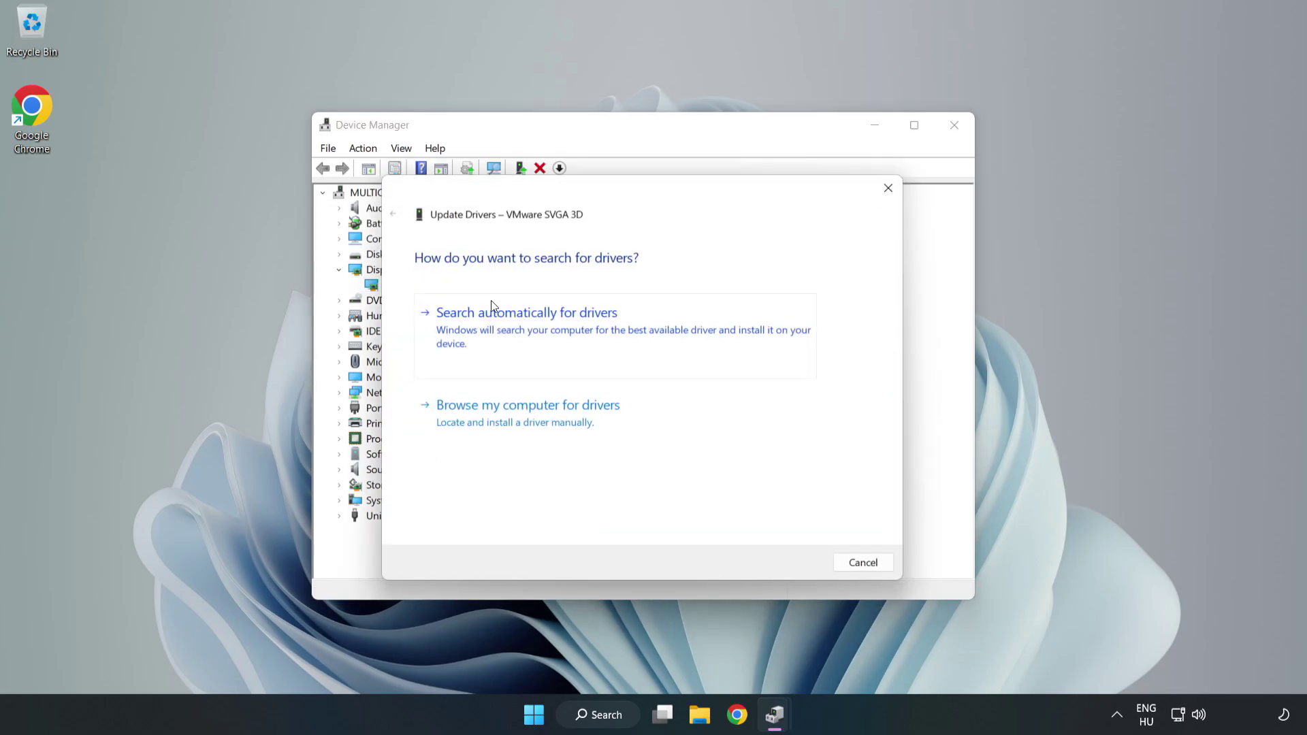
drag(534, 198, 543, 173)
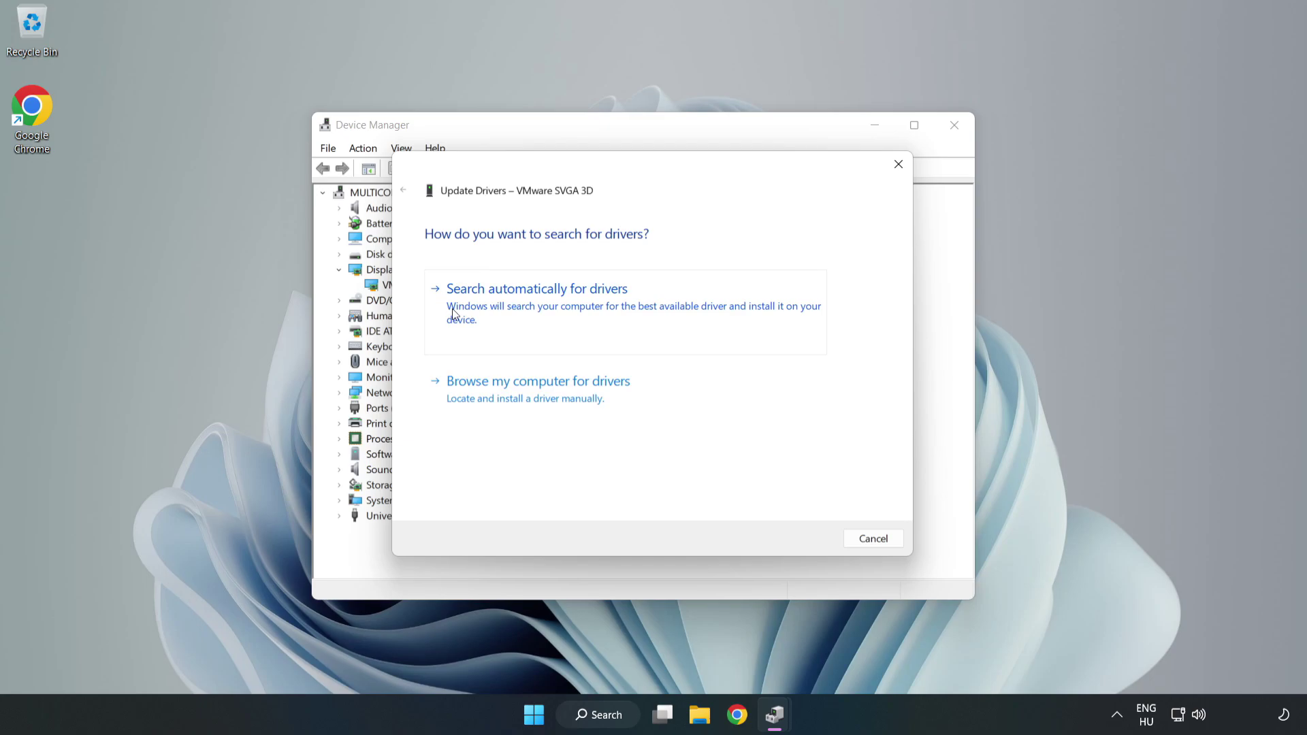
click(539, 310)
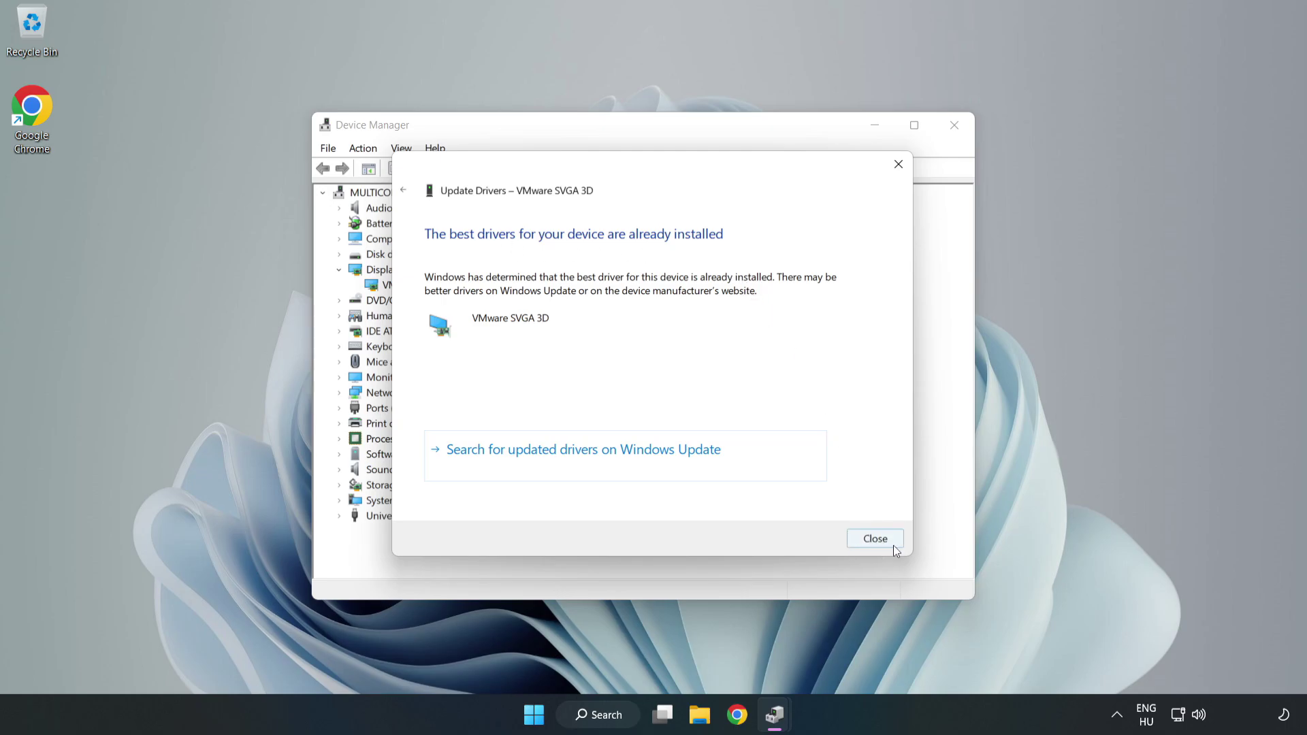
click(876, 539)
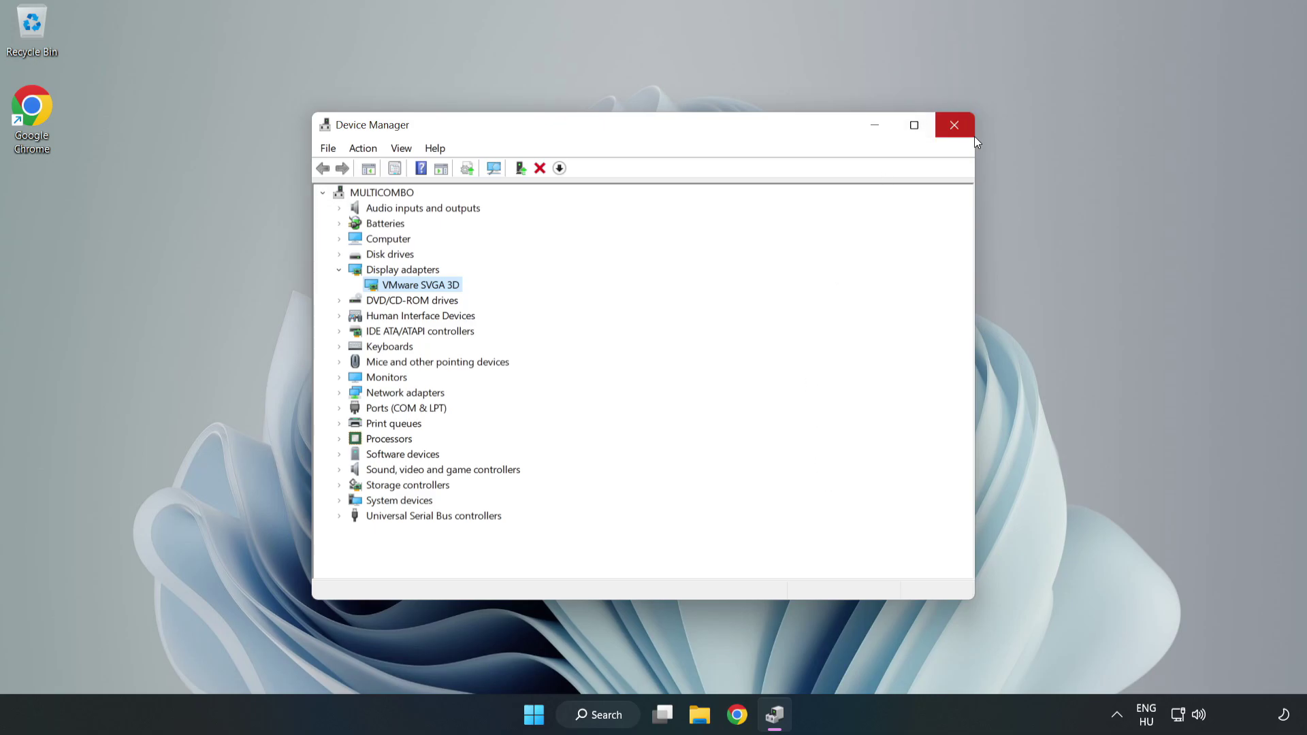
click(956, 127)
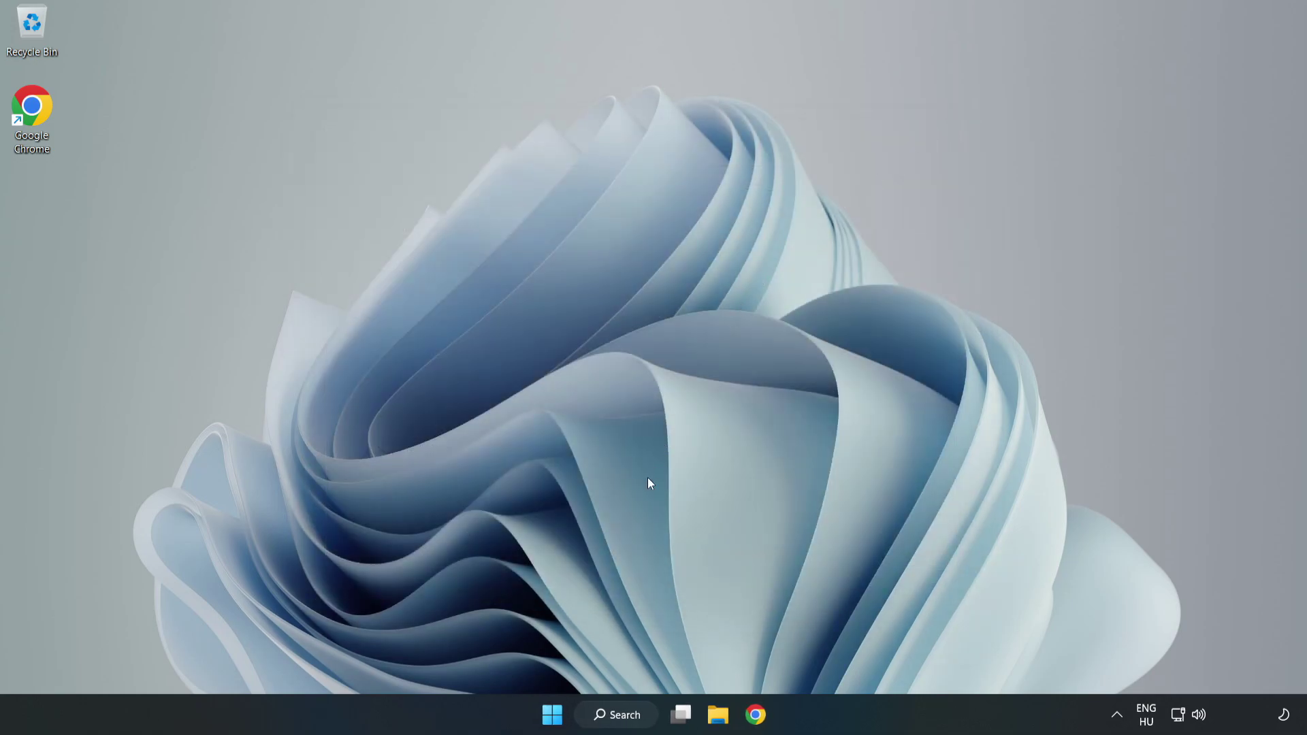
Search 'game mode' and open the Gaming > Game Mode settings page.
click(635, 718)
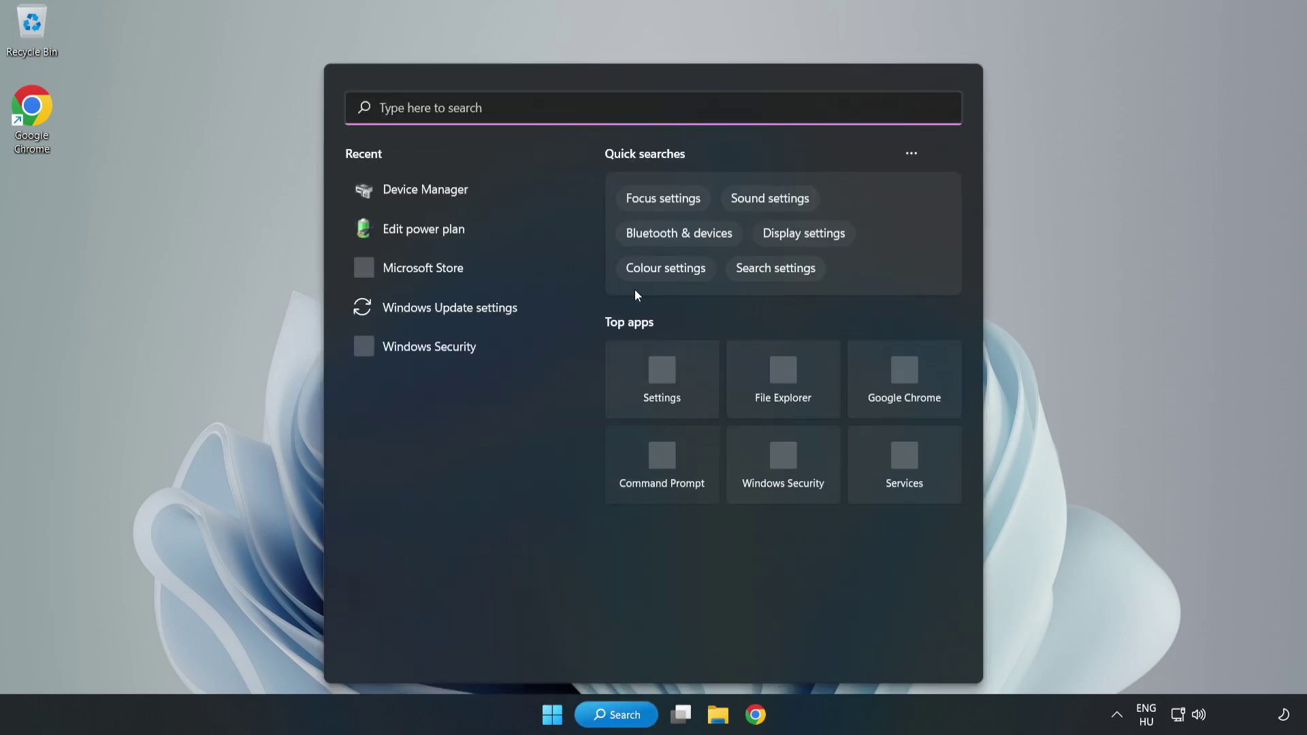
text(game mode)
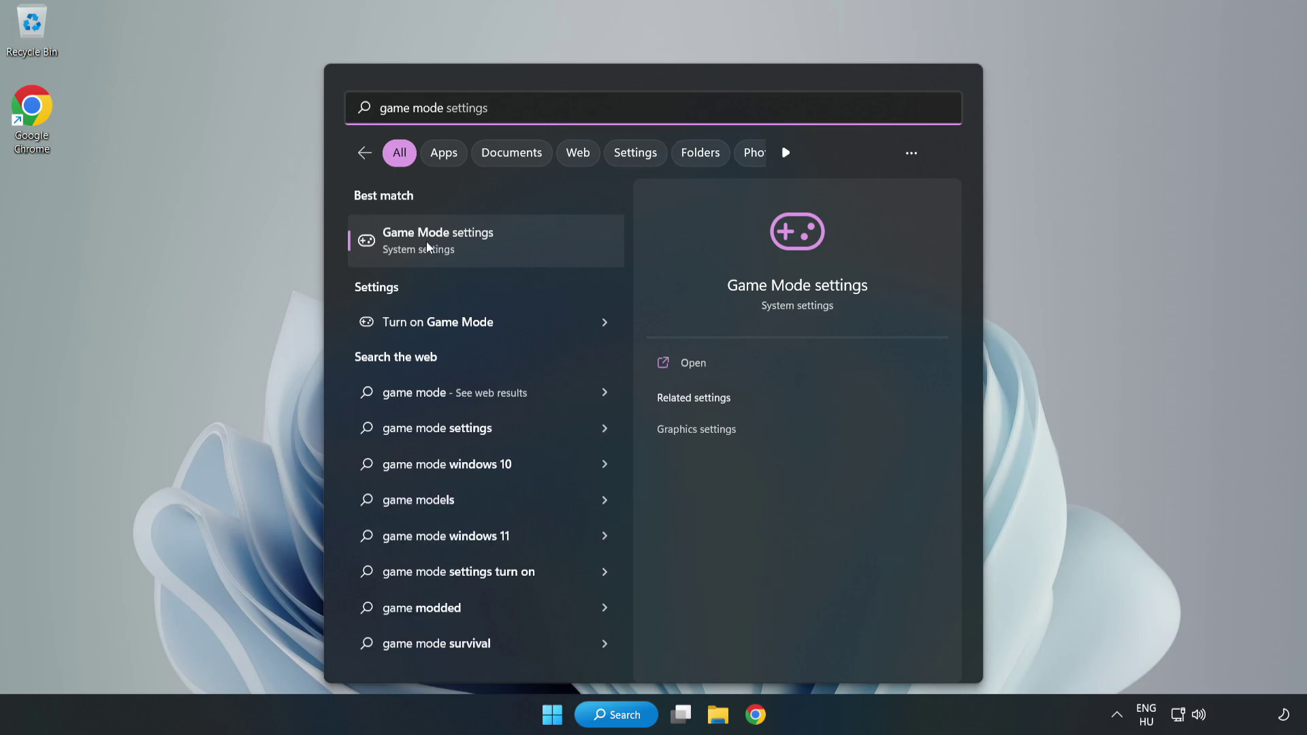
click(468, 247)
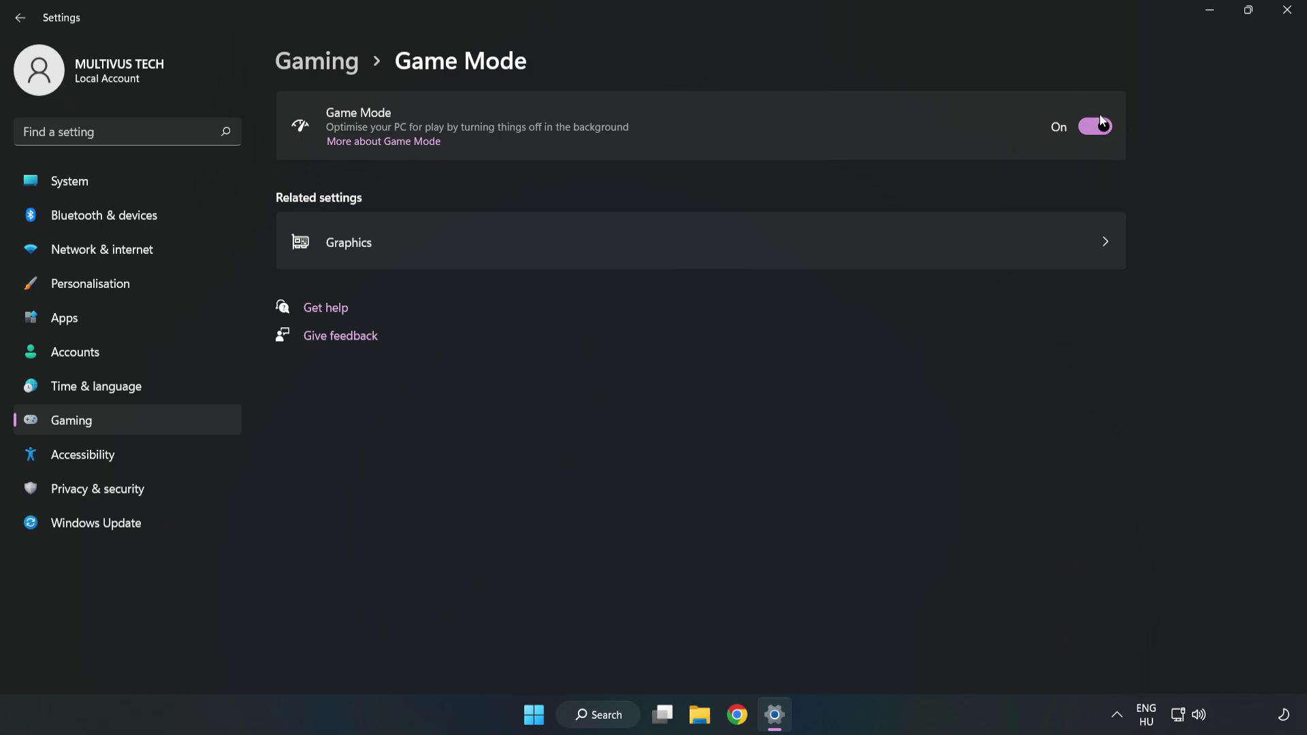
Under Gaming > Xbox Game Bar, switch the controller-button toggle Off, then close Settings.
click(333, 71)
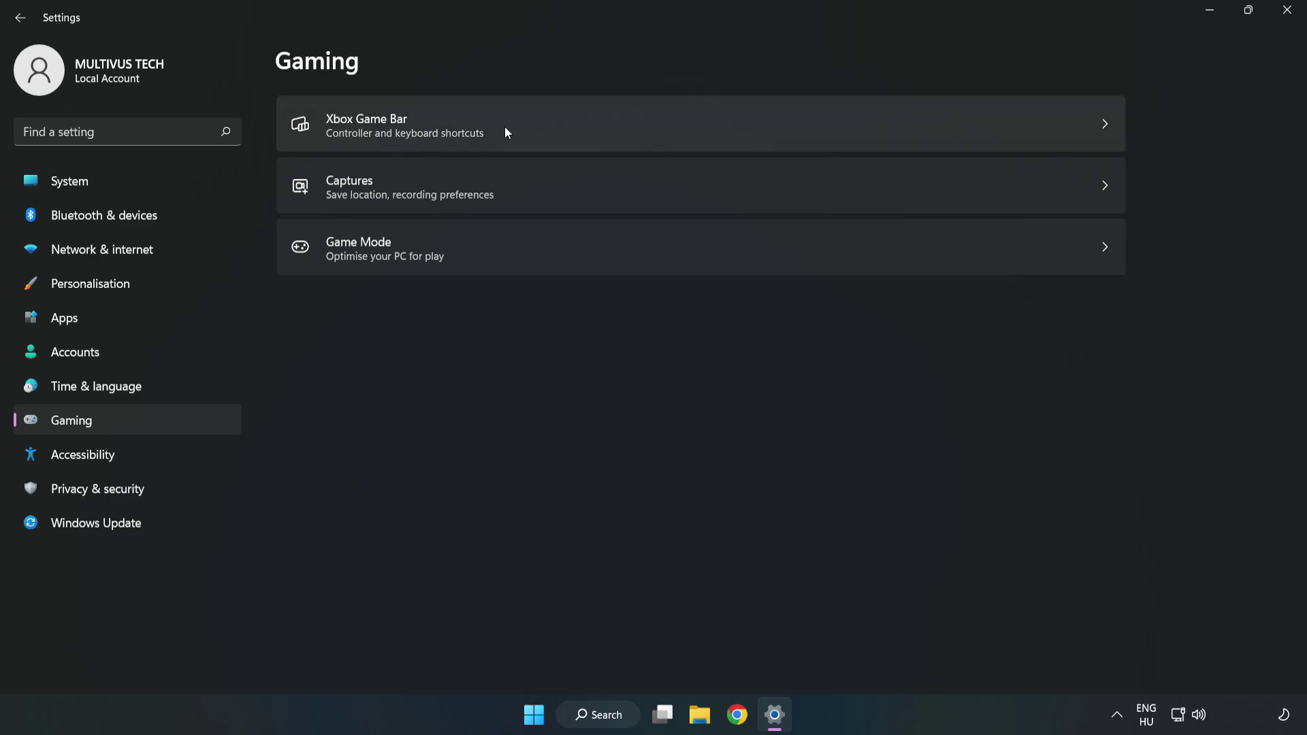
click(555, 124)
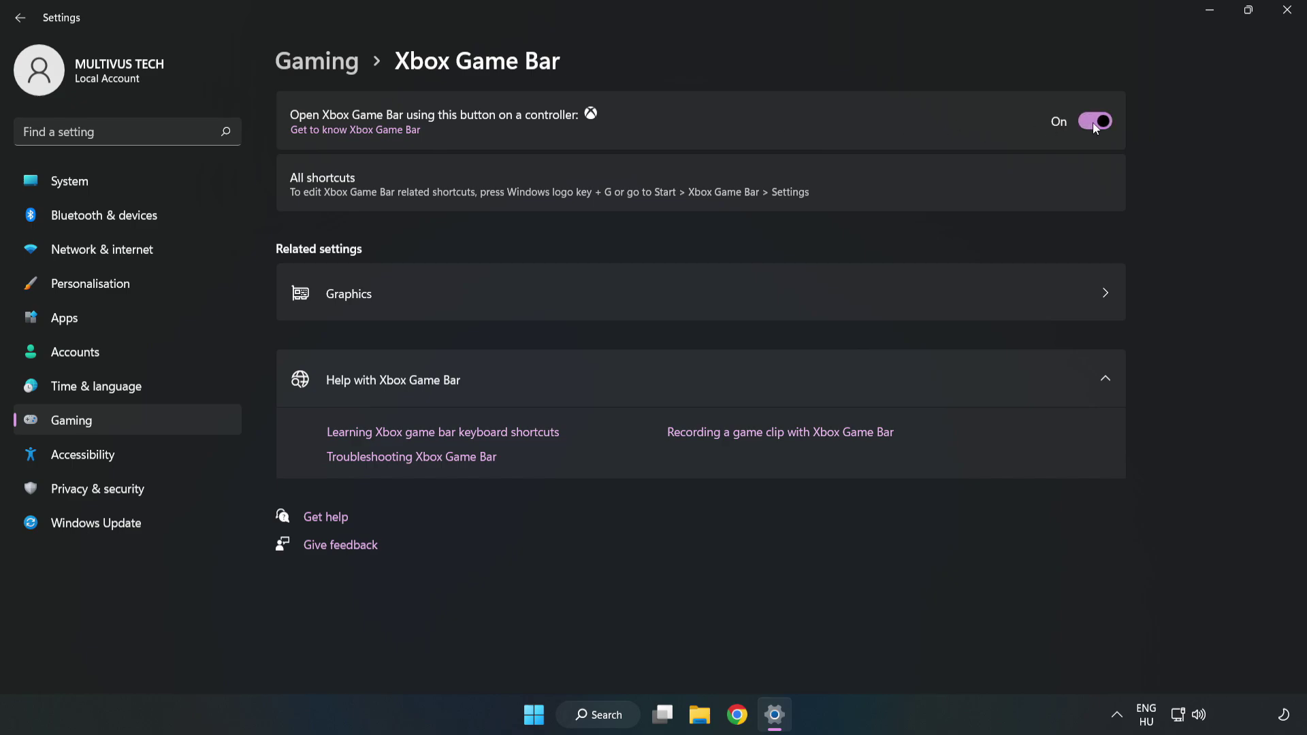
click(1095, 123)
click(1288, 20)
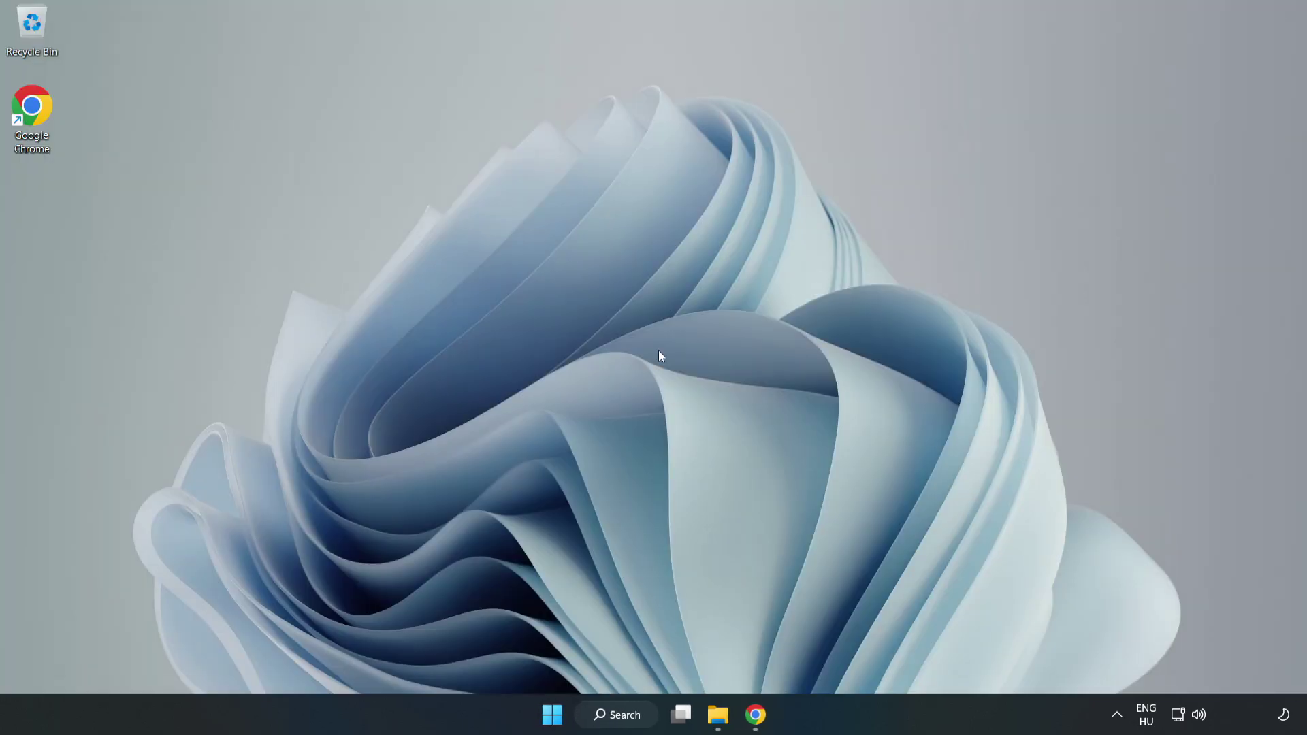
Launch Task Manager from the Start context menu and end the Google Chrome (8) processes.
right_click(557, 721)
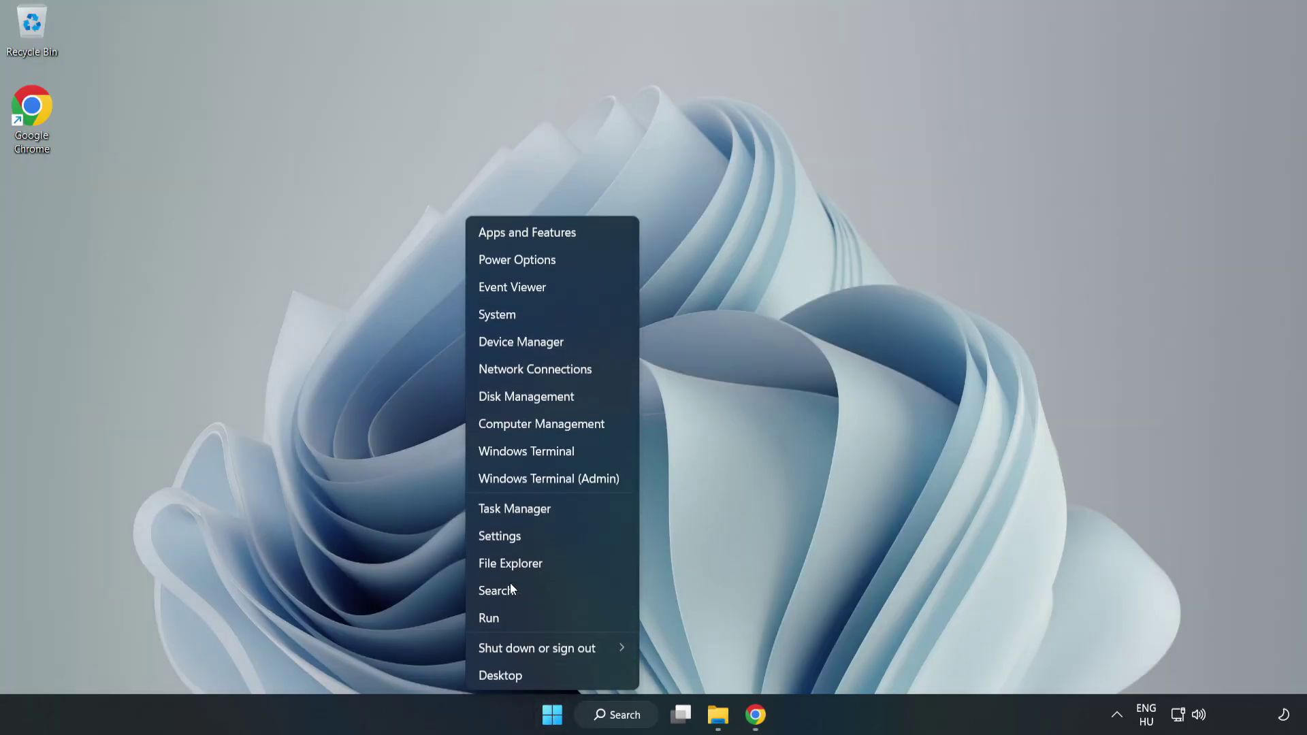
click(572, 511)
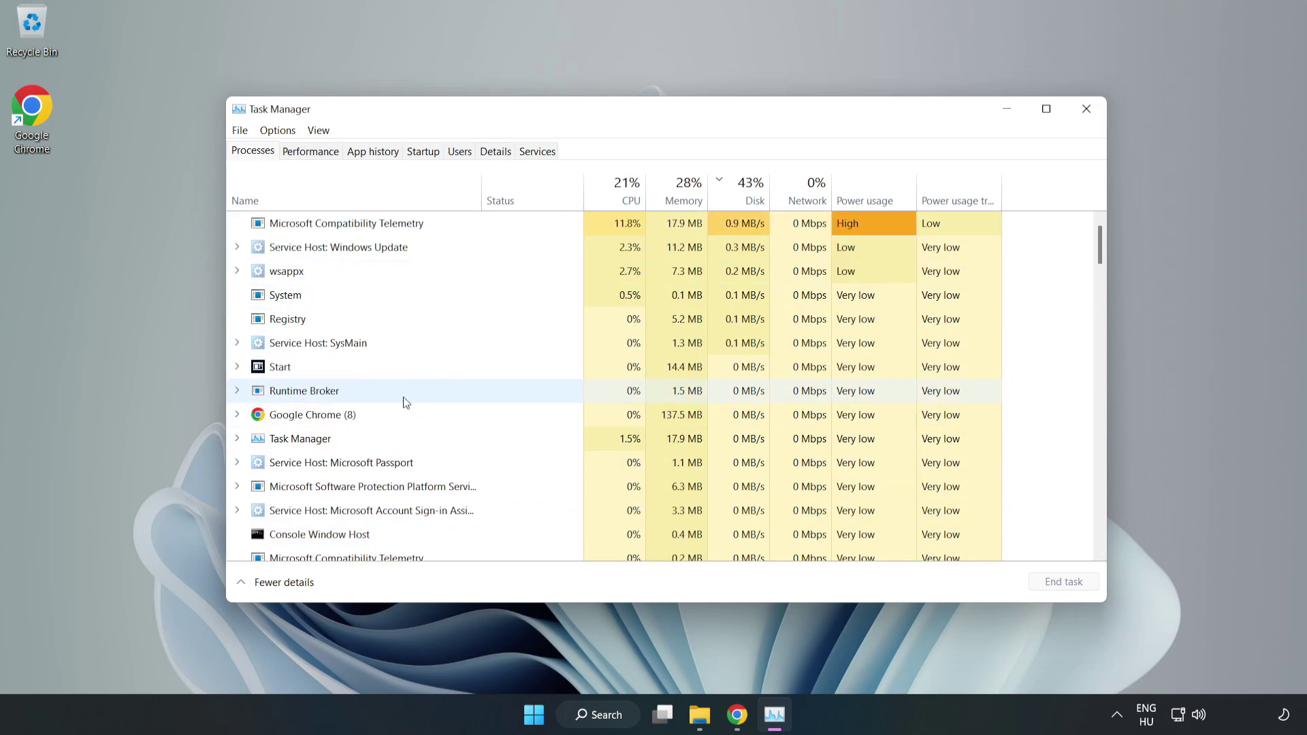
click(353, 417)
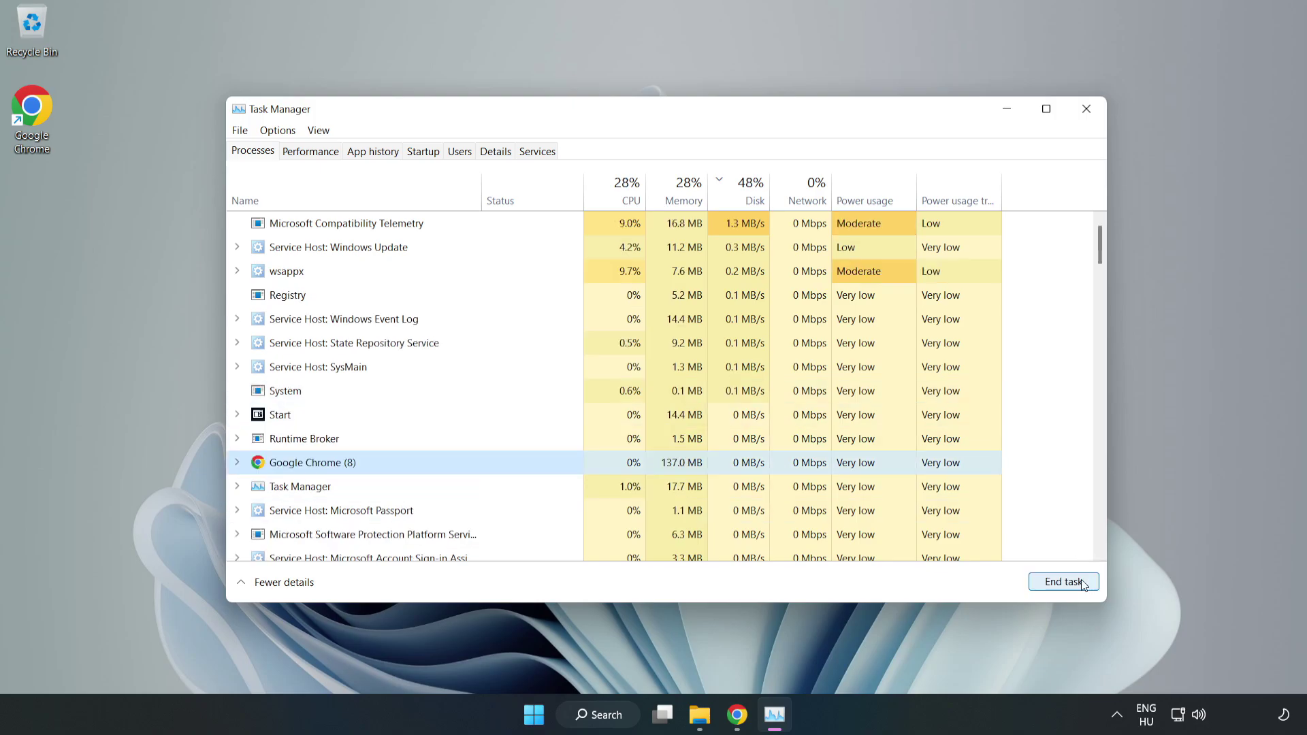
click(1056, 587)
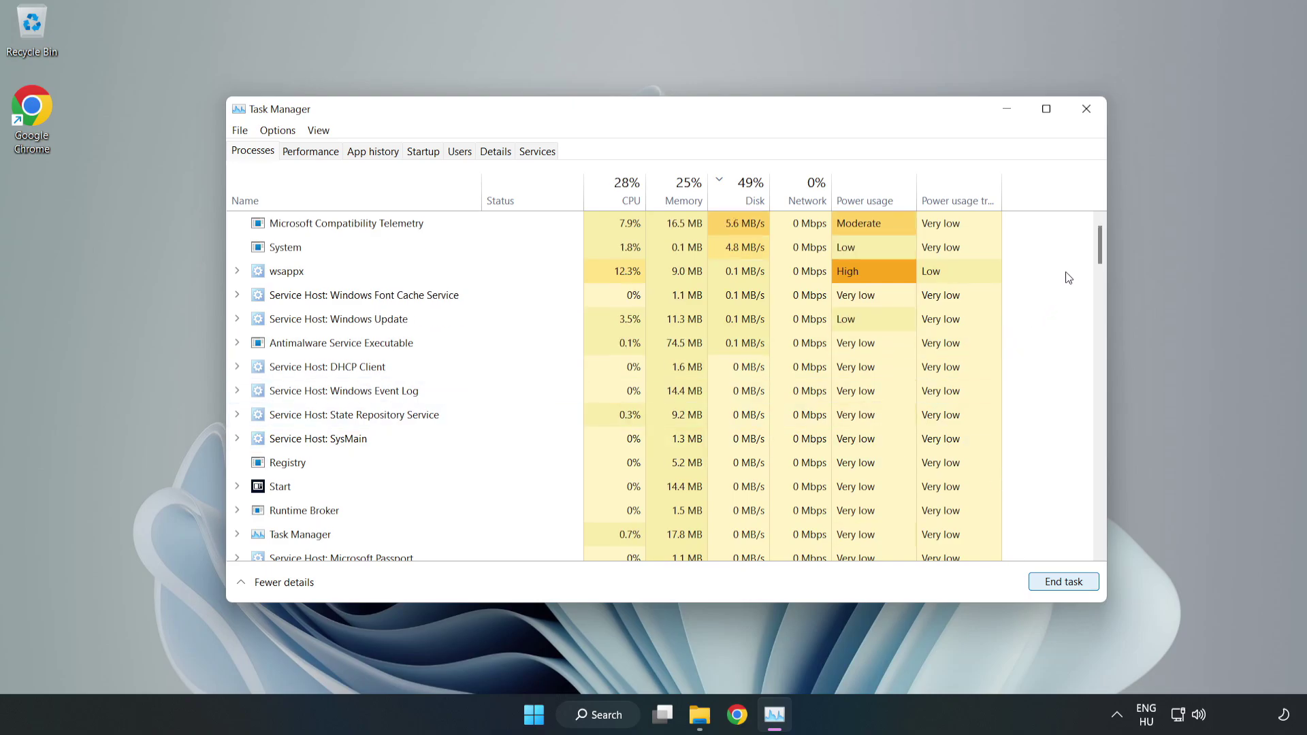
drag(1105, 252, 1057, 229)
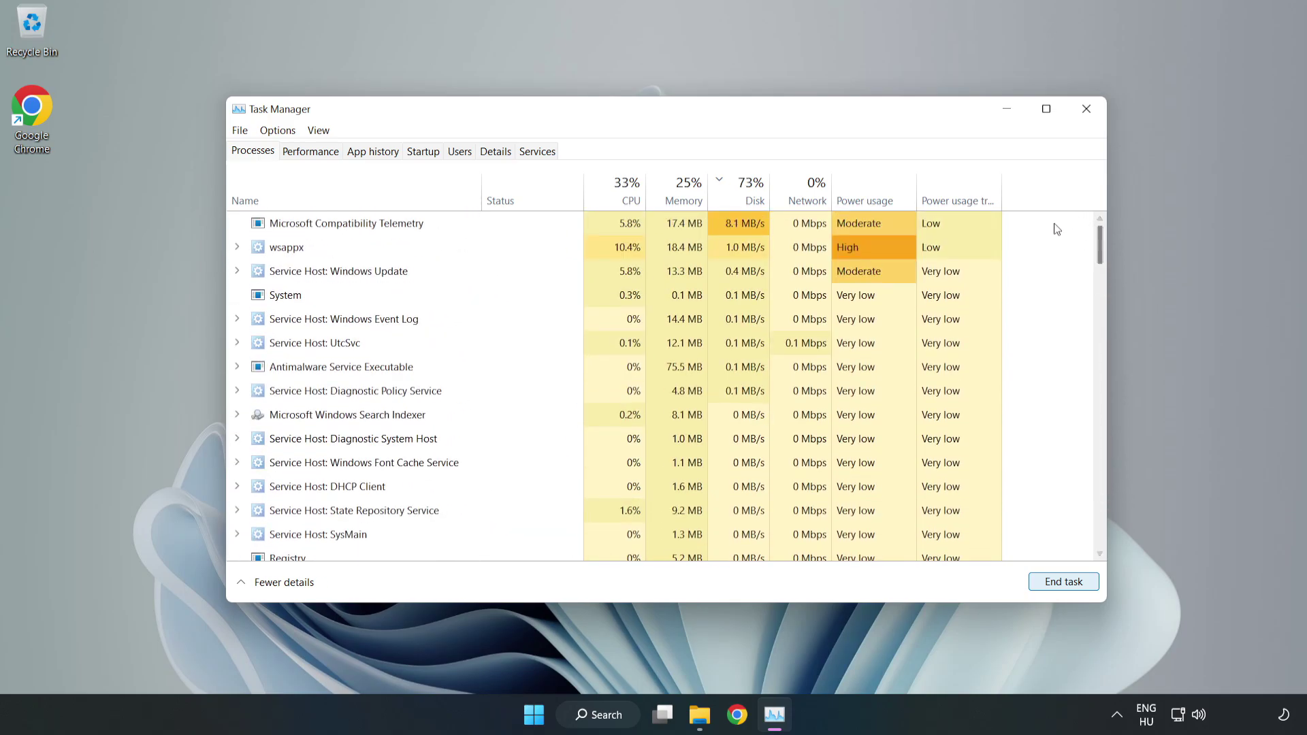
On the Startup tab, disable Cortana, Phone Link, Terminal and Xbox App Services, then close Task Manager.
click(430, 154)
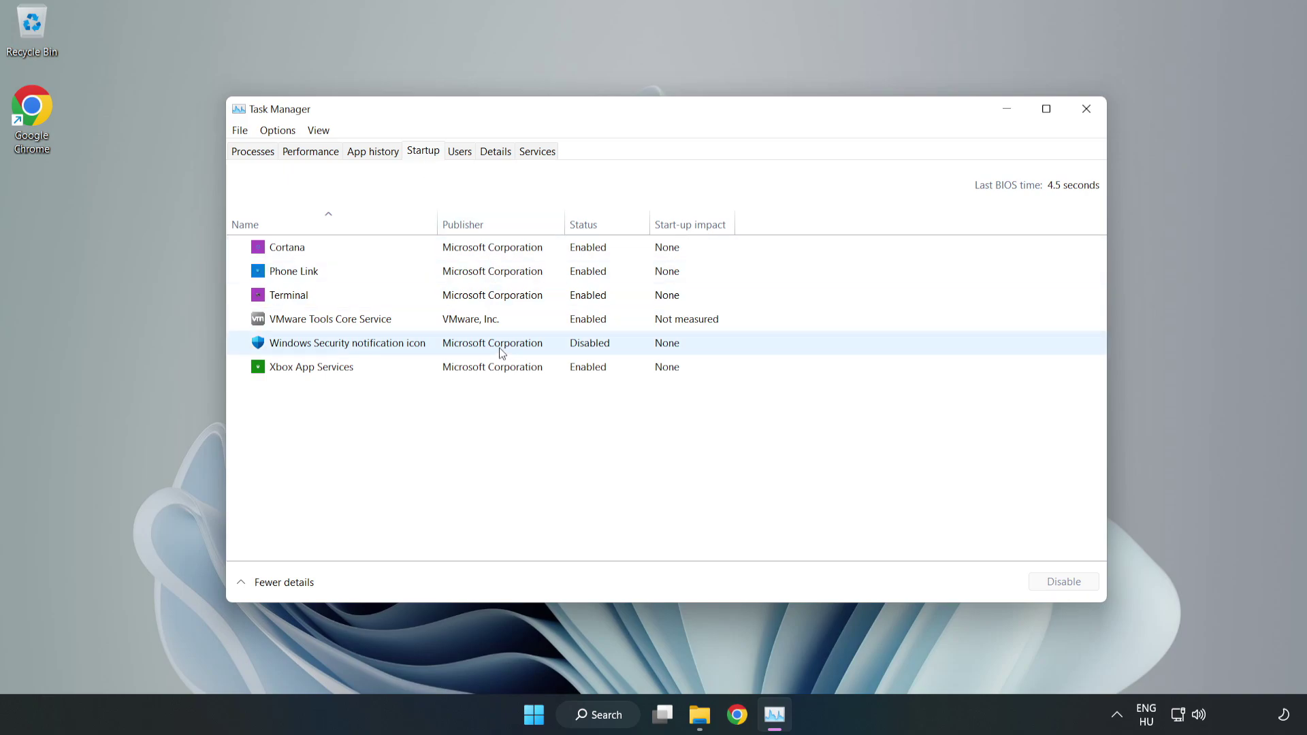
click(493, 248)
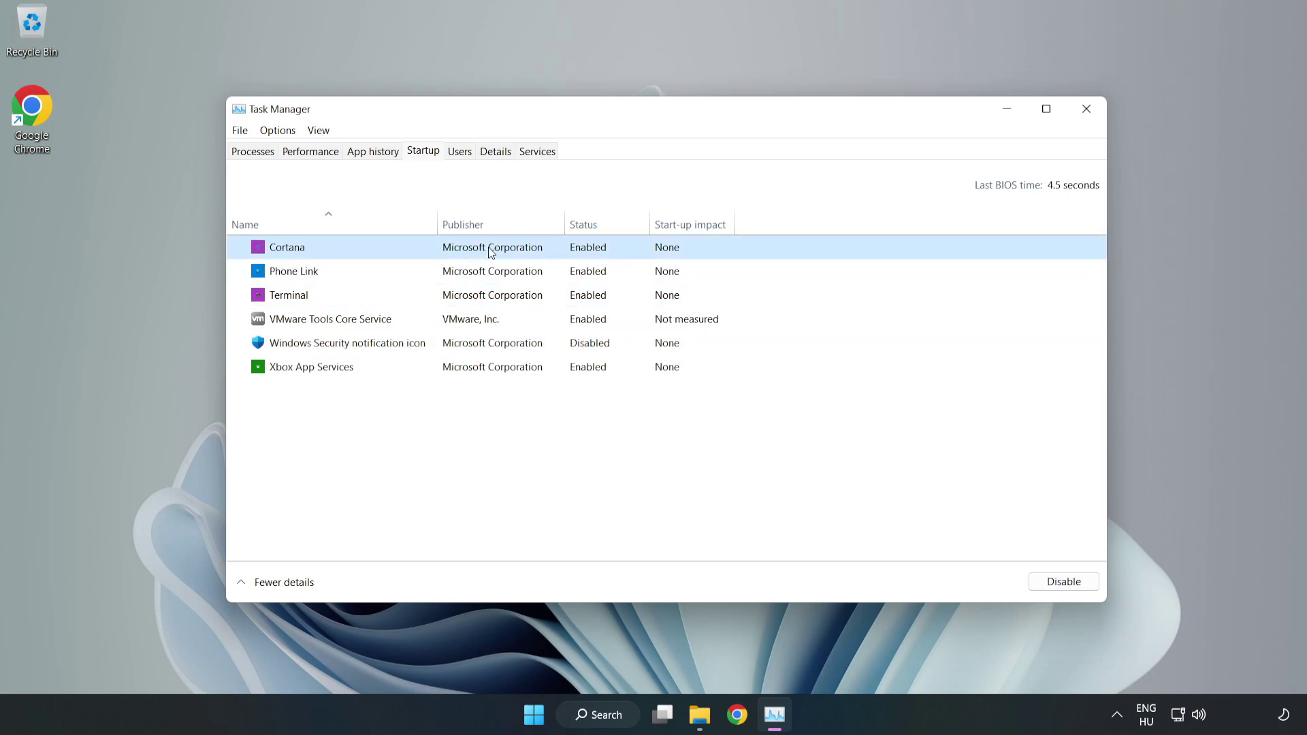
click(1051, 588)
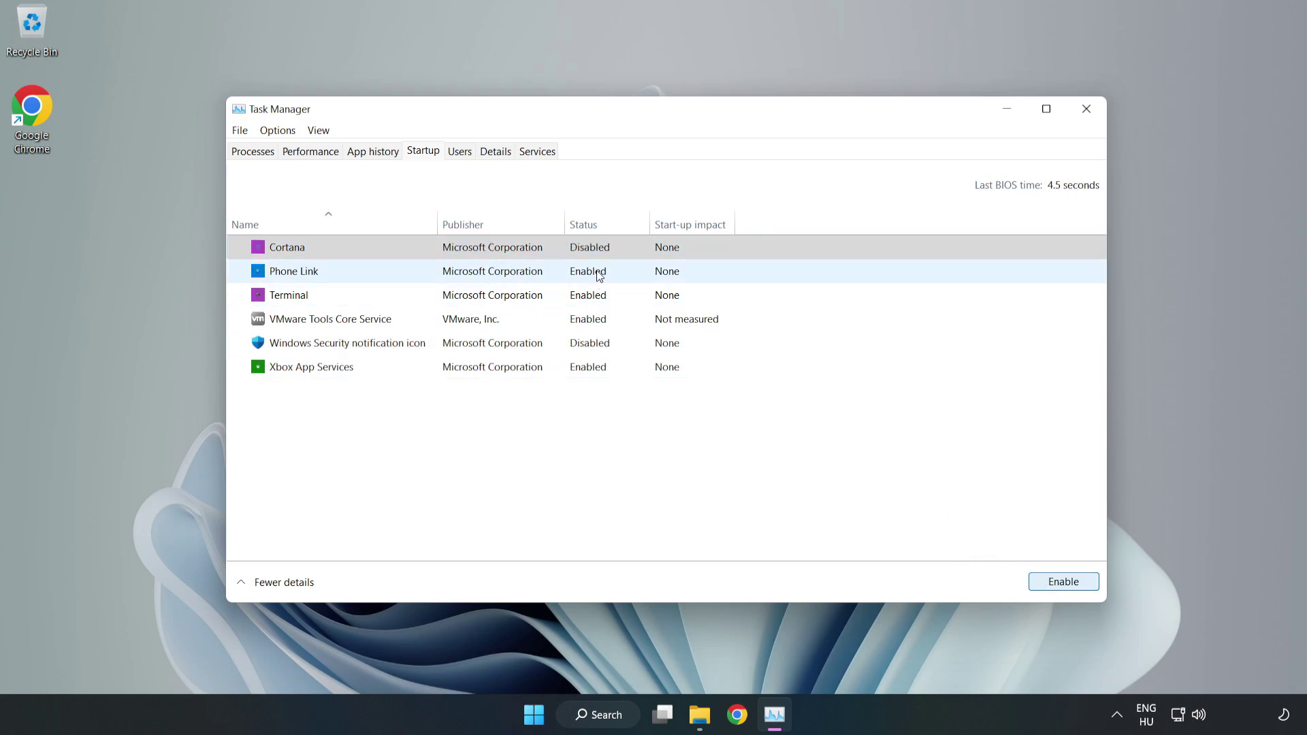
click(598, 276)
click(1057, 584)
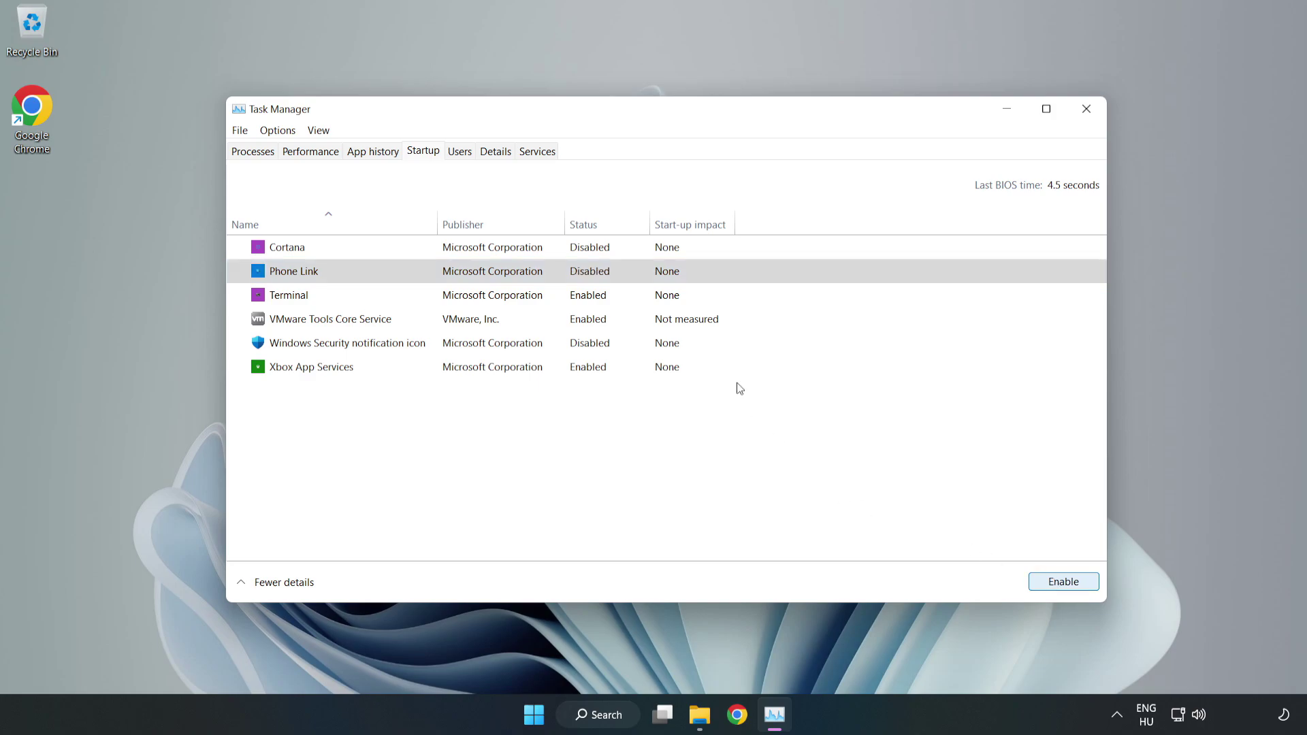
click(602, 300)
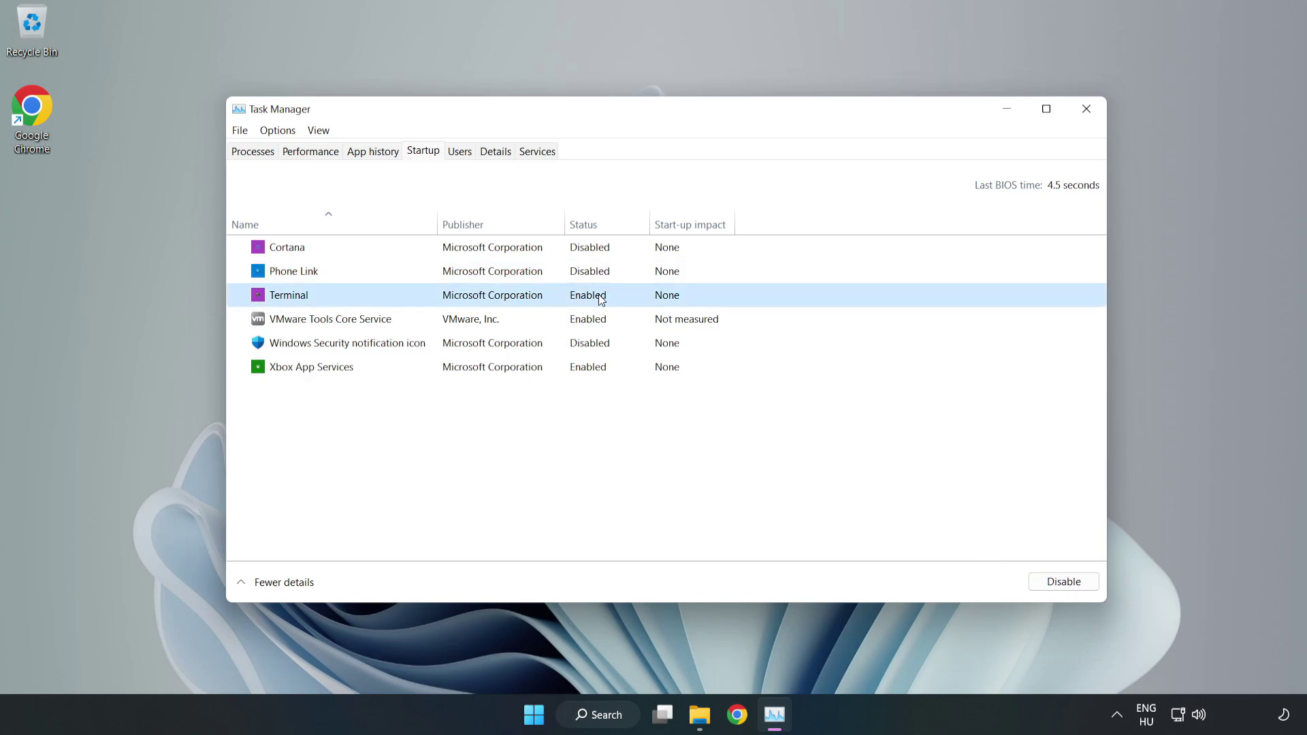
click(1069, 584)
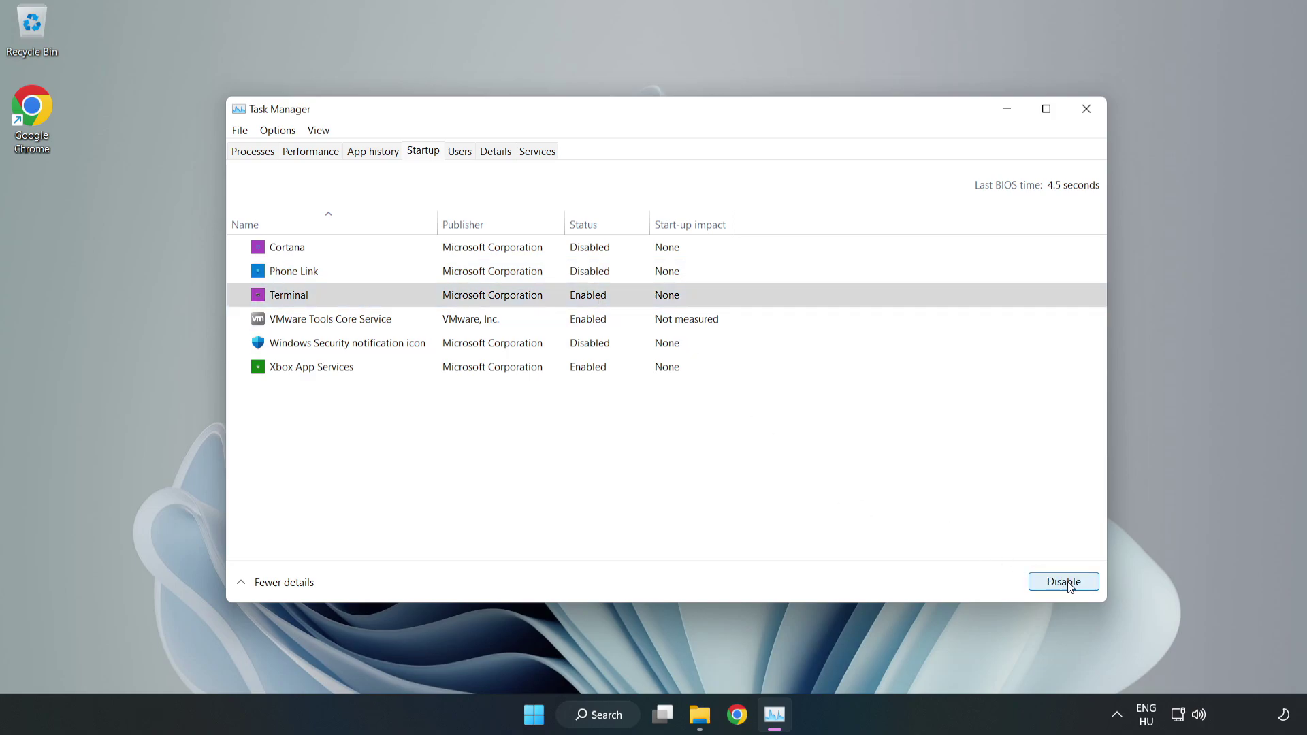
click(449, 367)
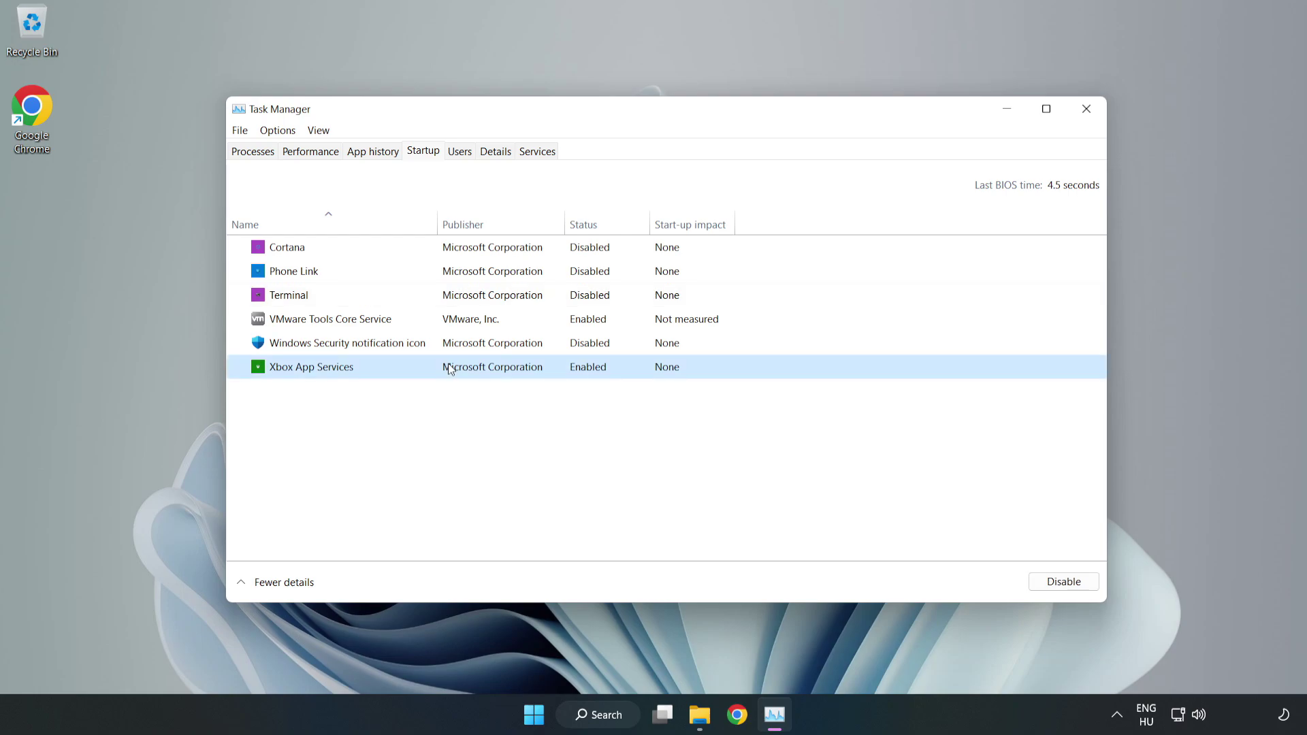
click(1038, 585)
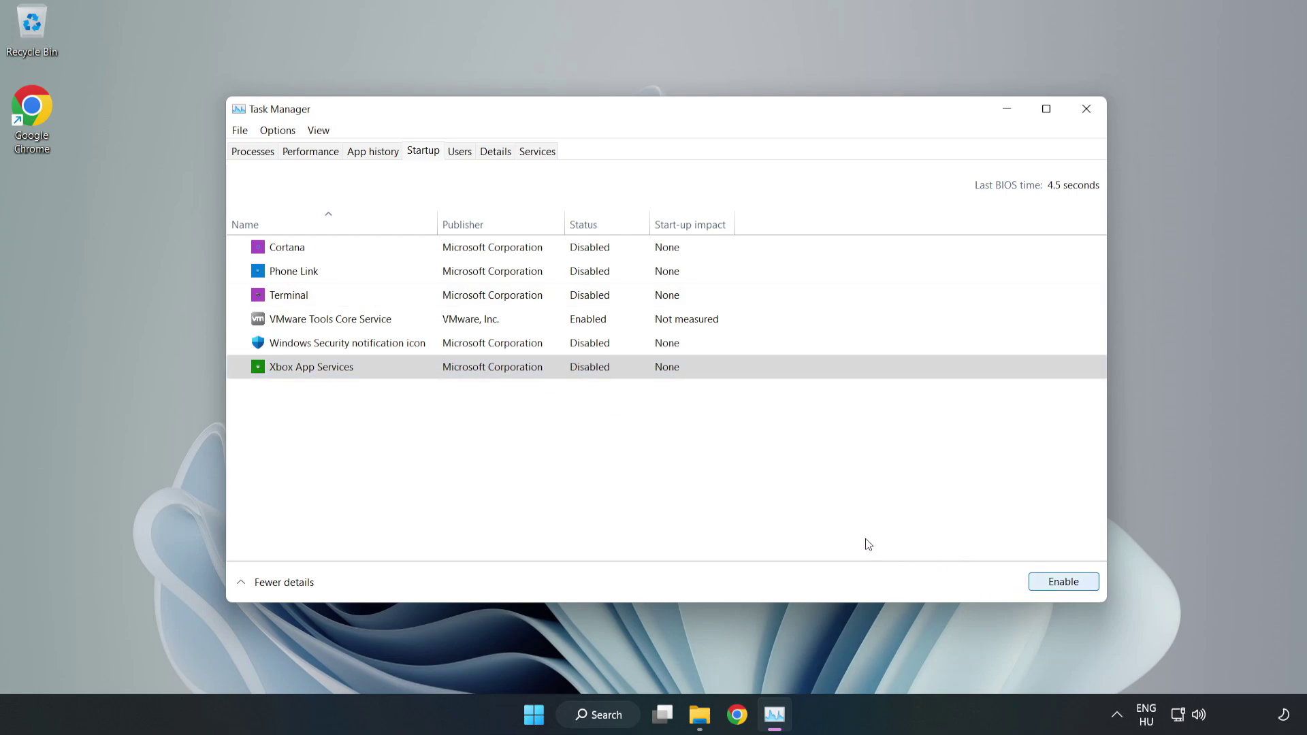
click(1087, 118)
Close Task Manager, open Windows Update settings via an 'update' search, and check for updates.
click(1087, 117)
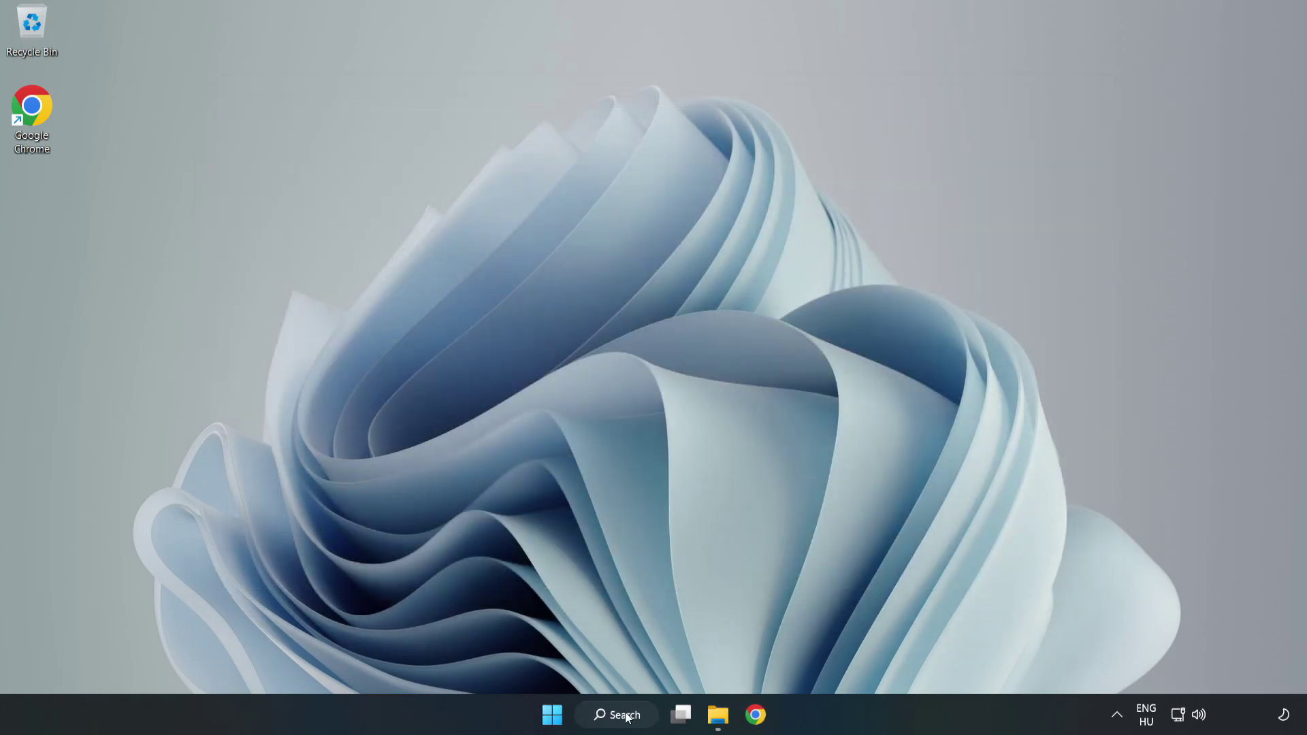
click(622, 717)
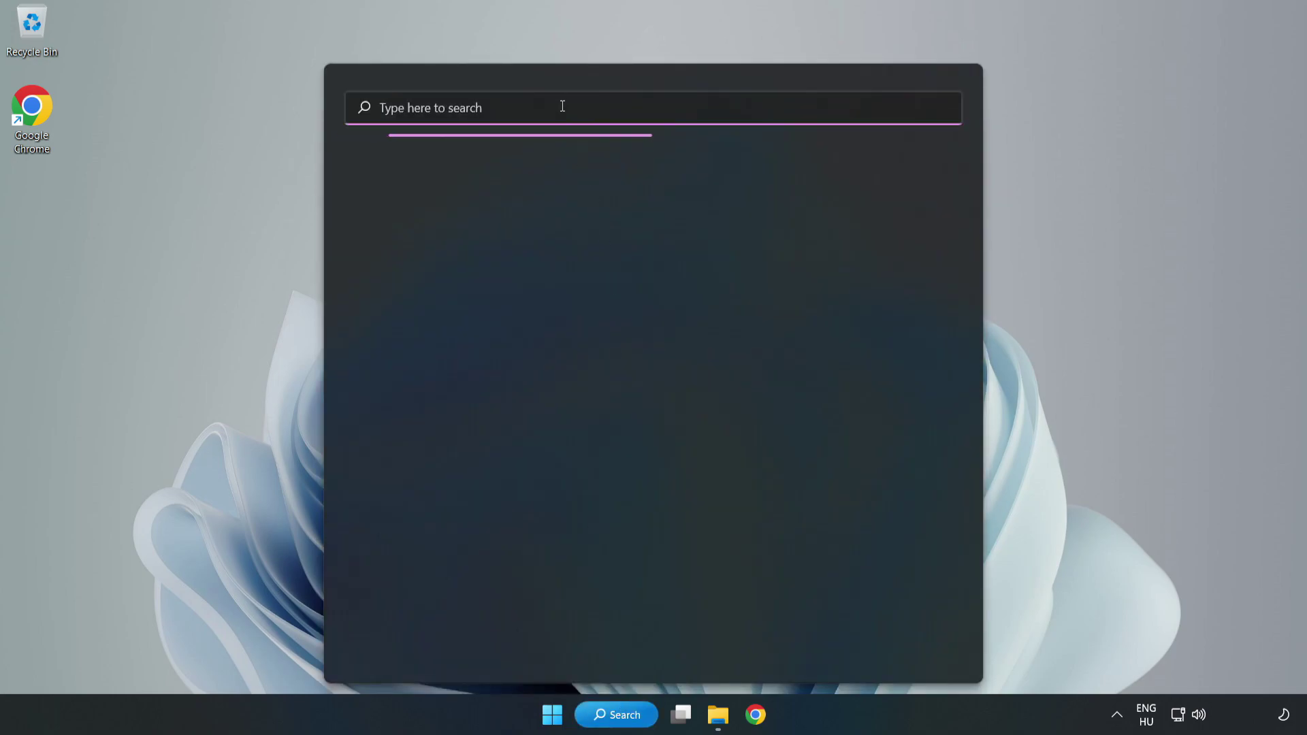
text(update)
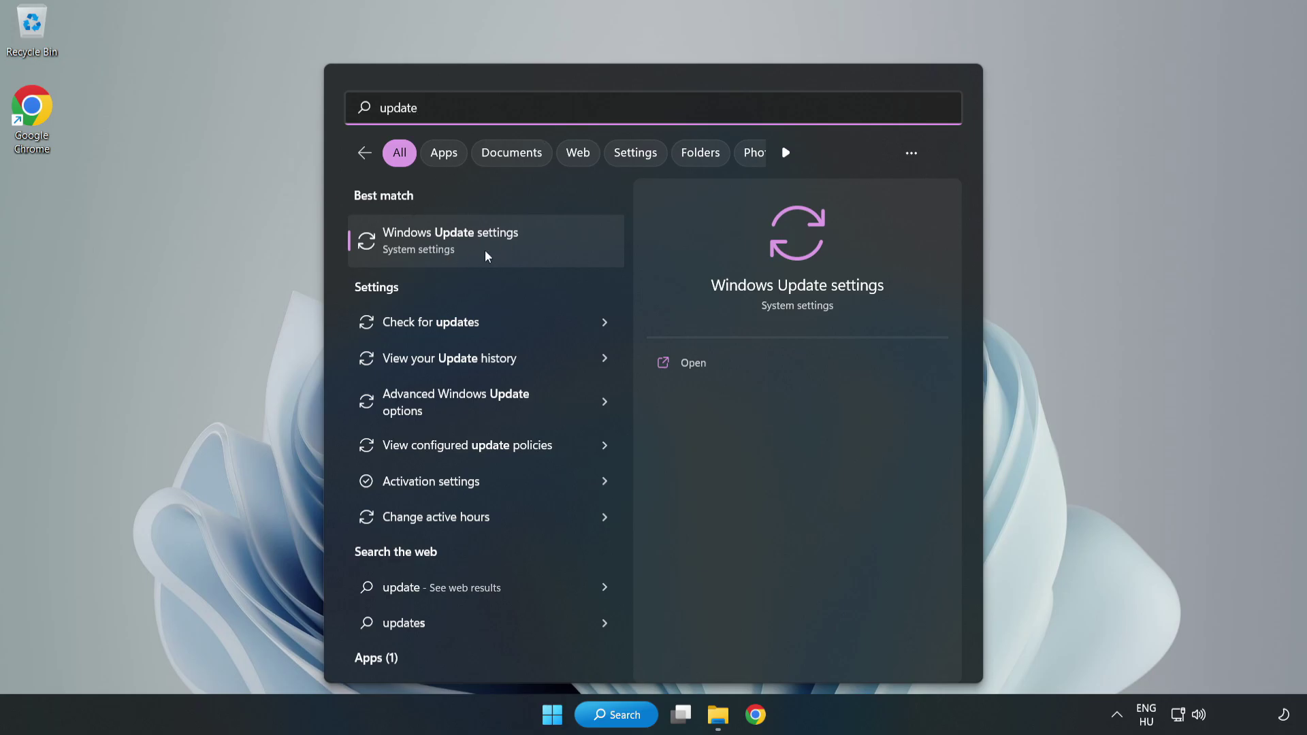
click(532, 254)
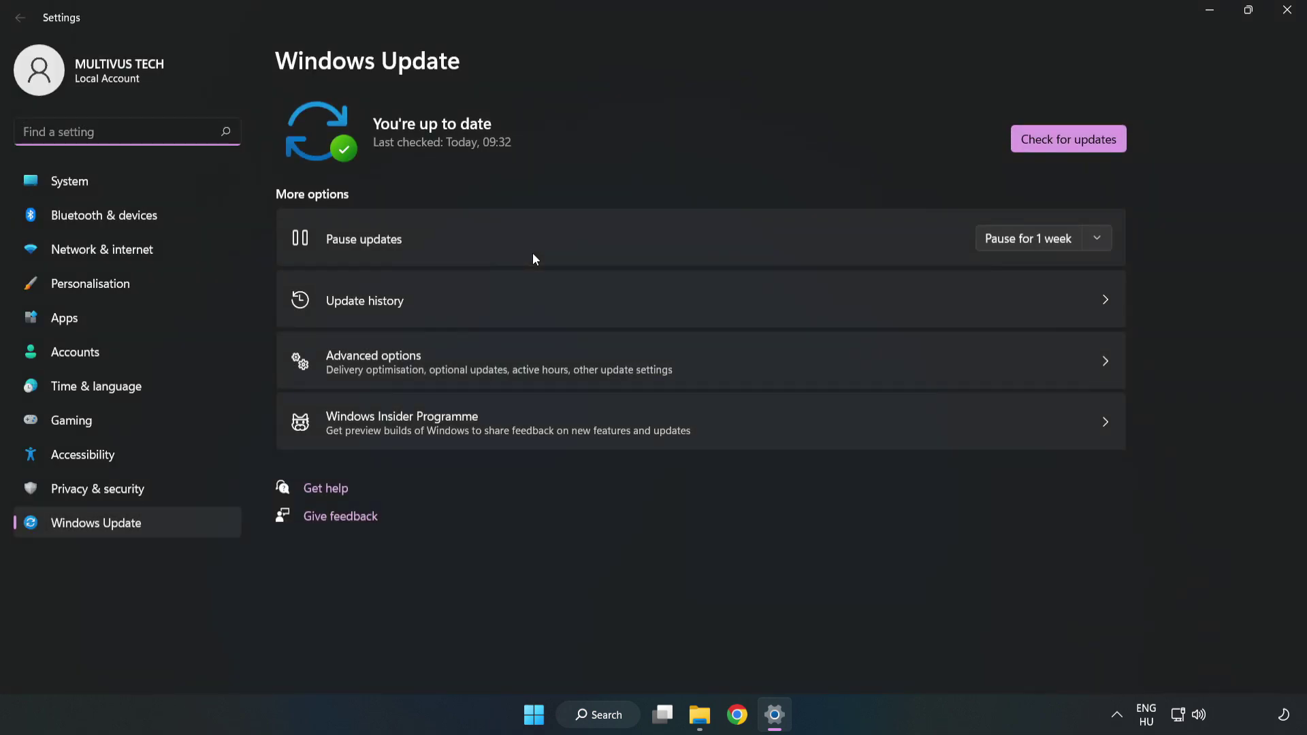
click(1051, 144)
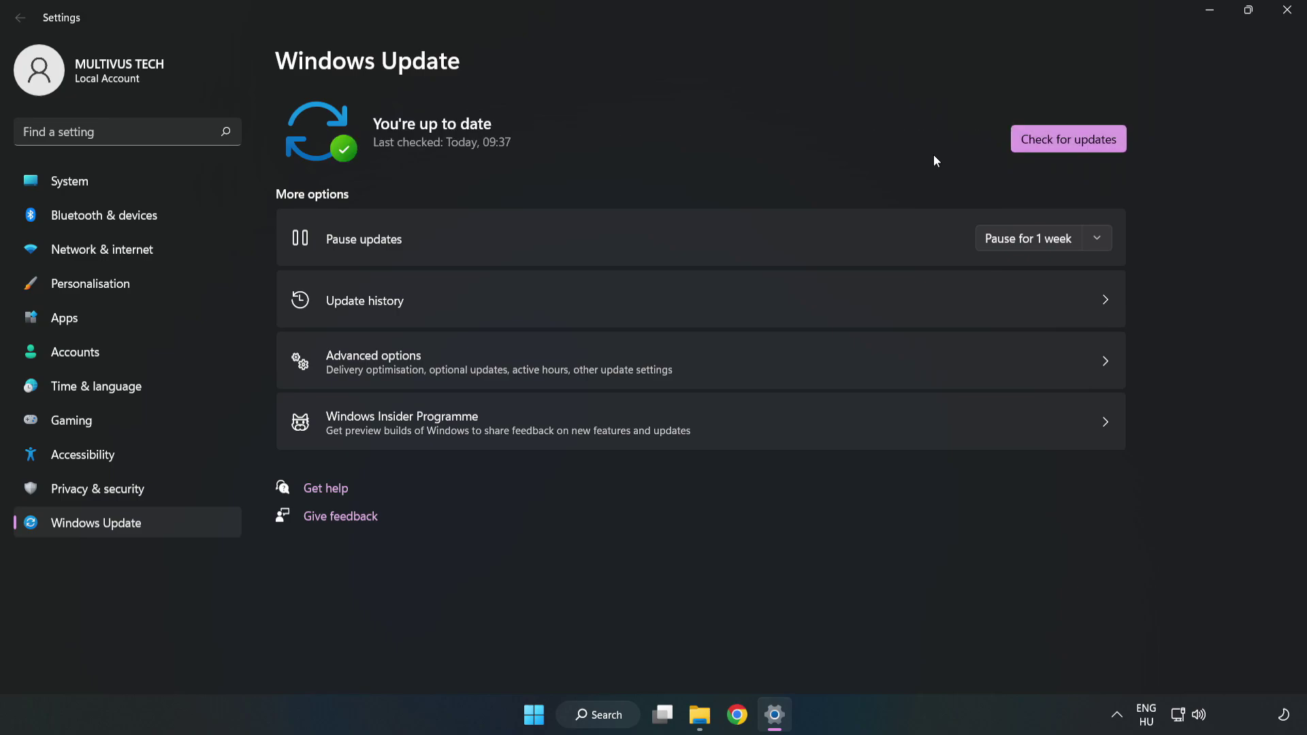
Close Settings and launch Registry Editor by searching 'regedit'.
click(1282, 17)
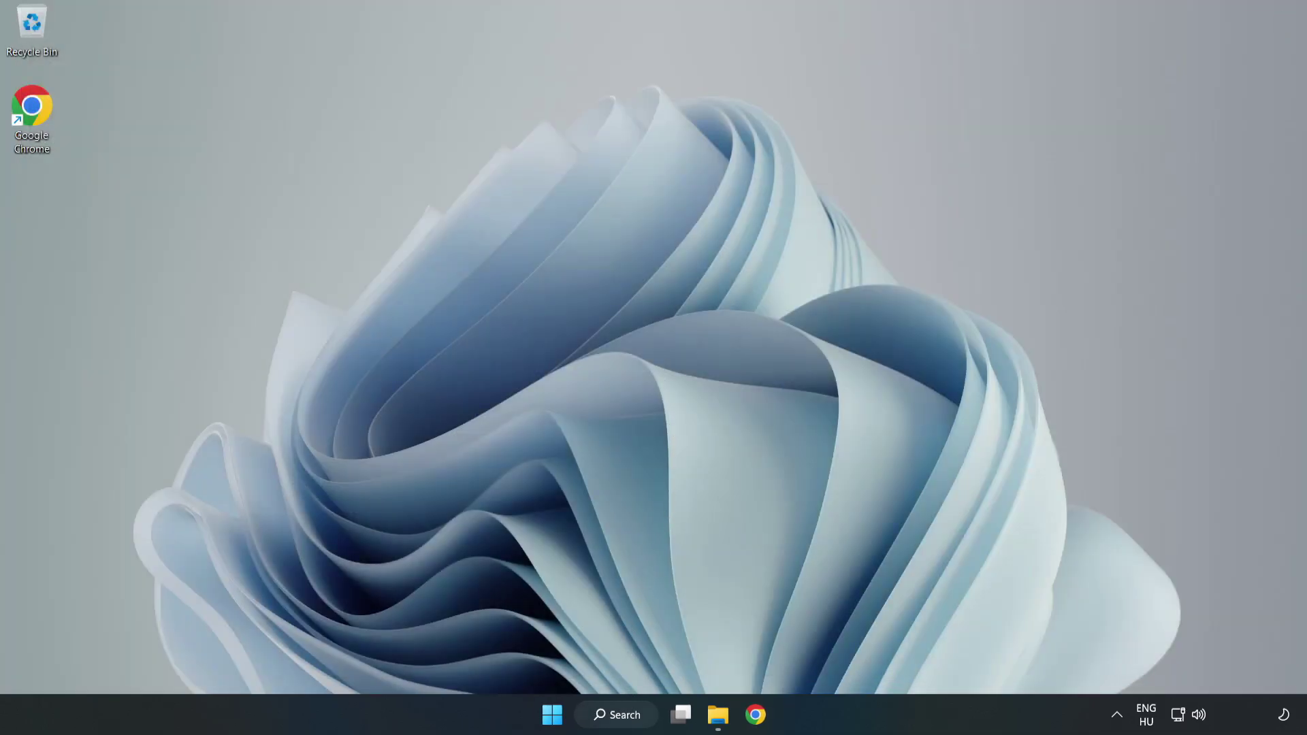
click(639, 722)
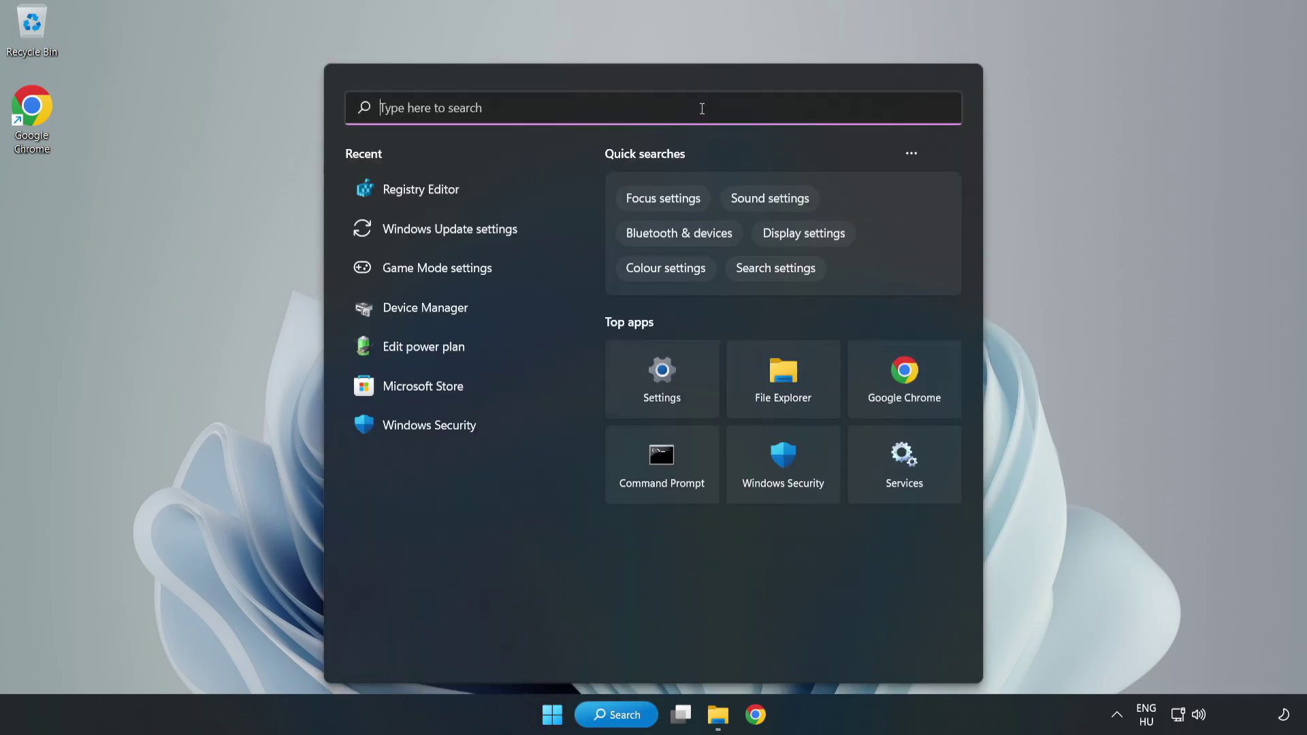
text(regedit)
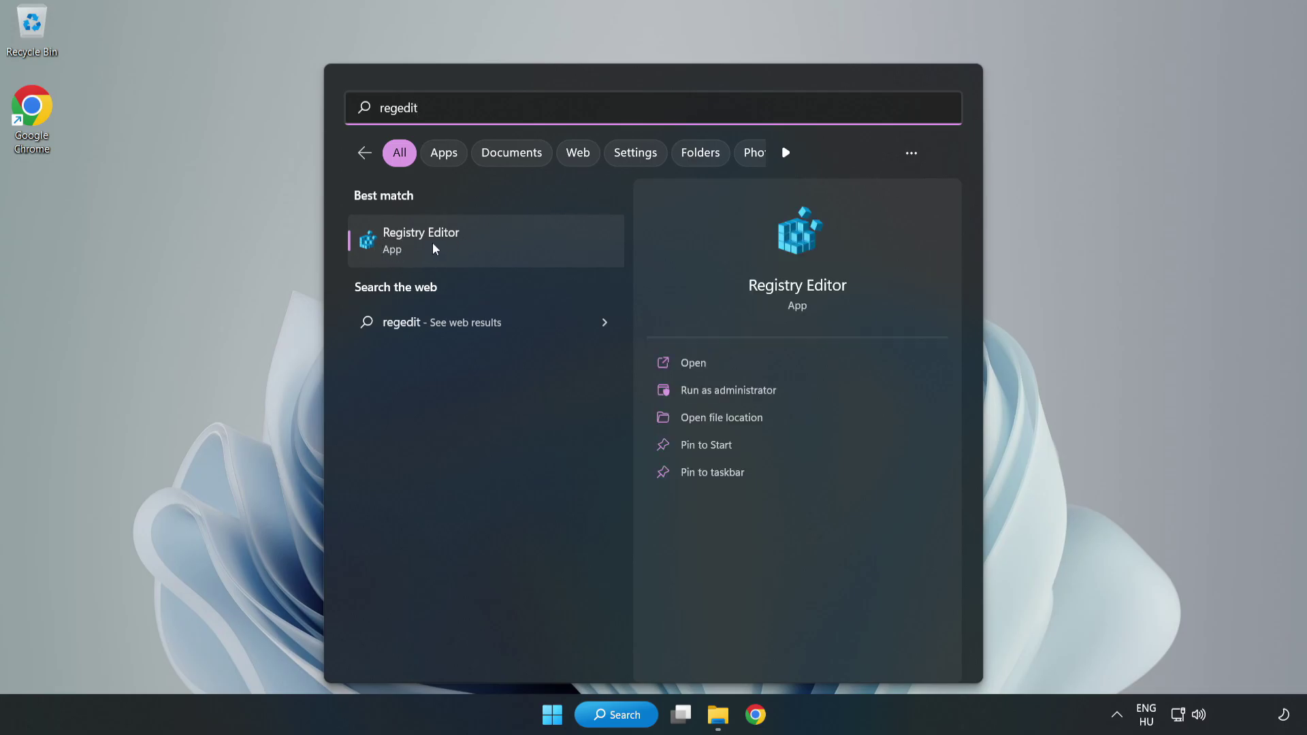
click(499, 244)
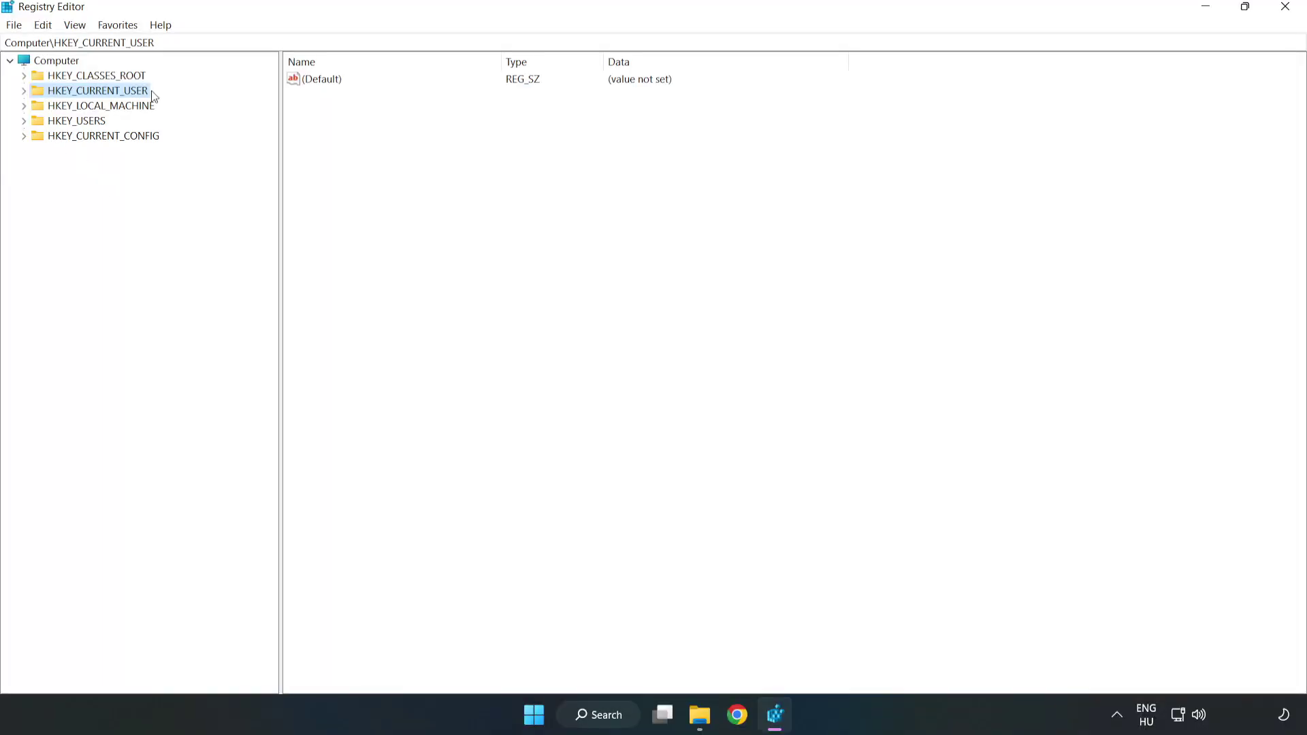
Navigate to HKEY_CURRENT_USER\System\GameConfigStore and select the GameDVR_Enabled value.
click(26, 94)
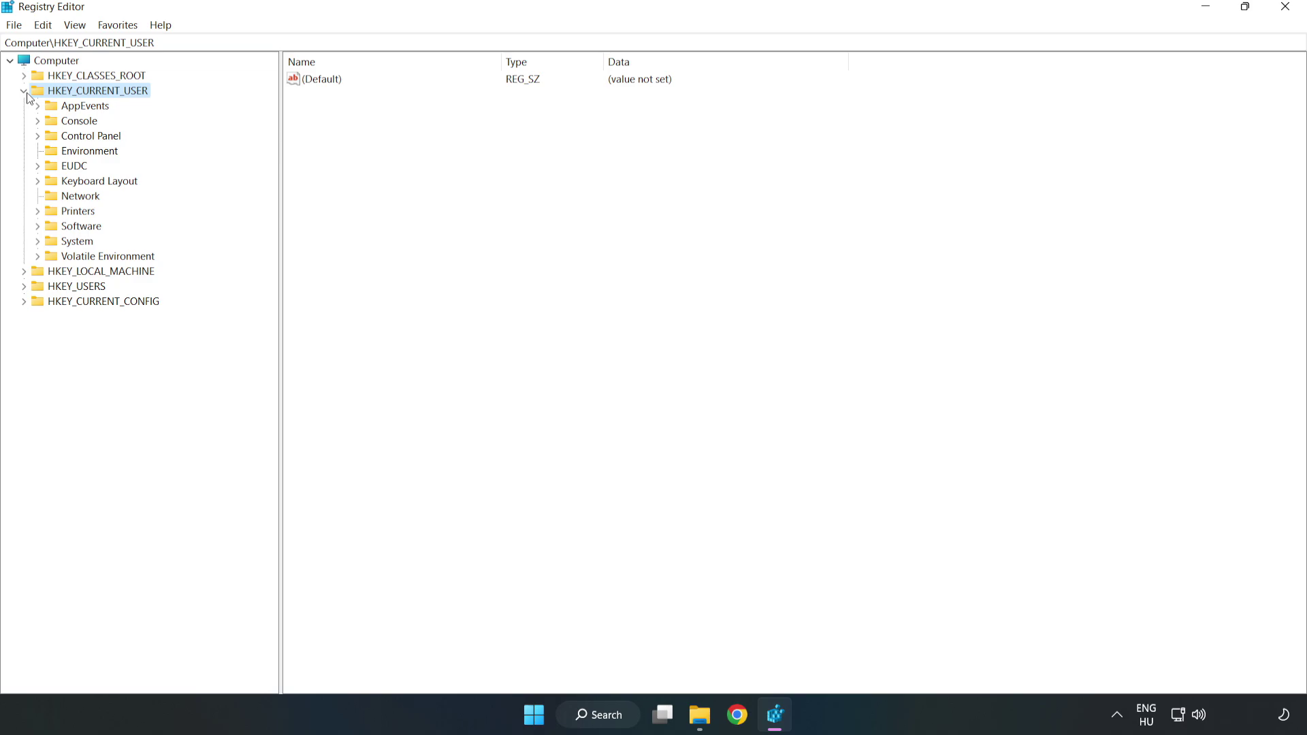
click(37, 242)
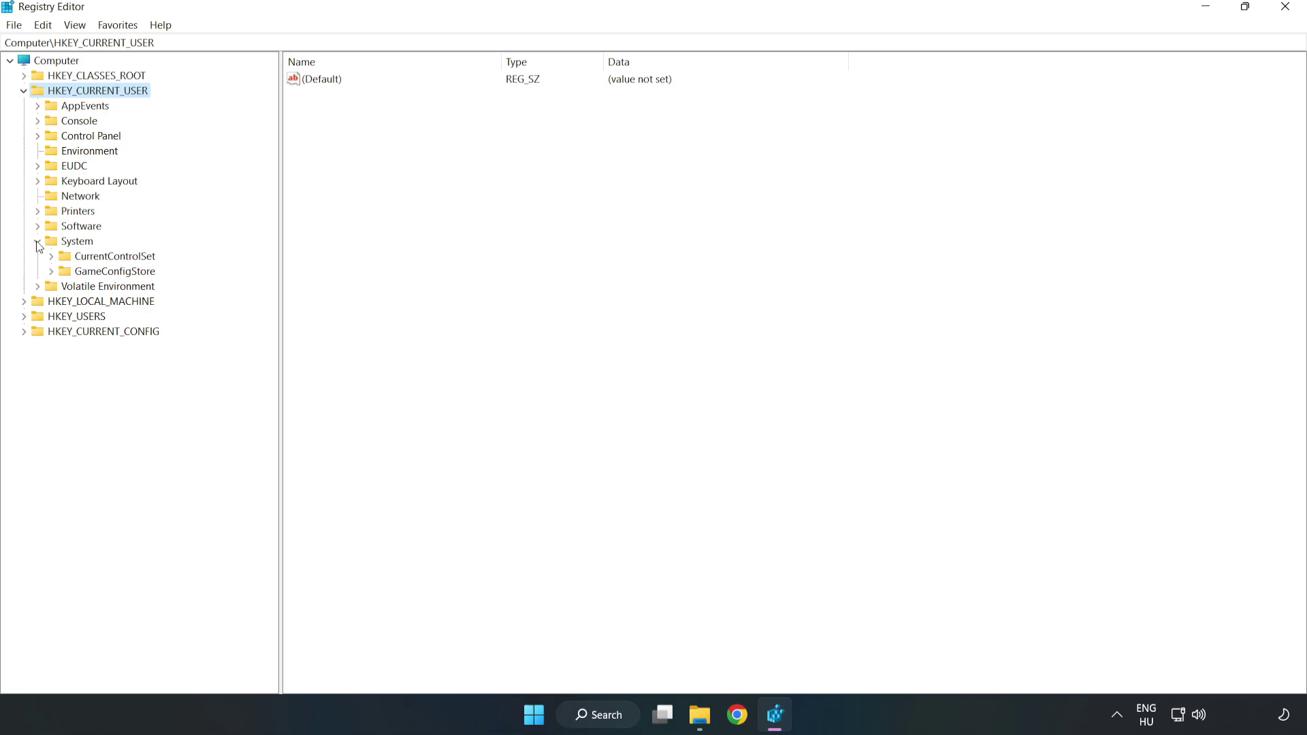
click(110, 276)
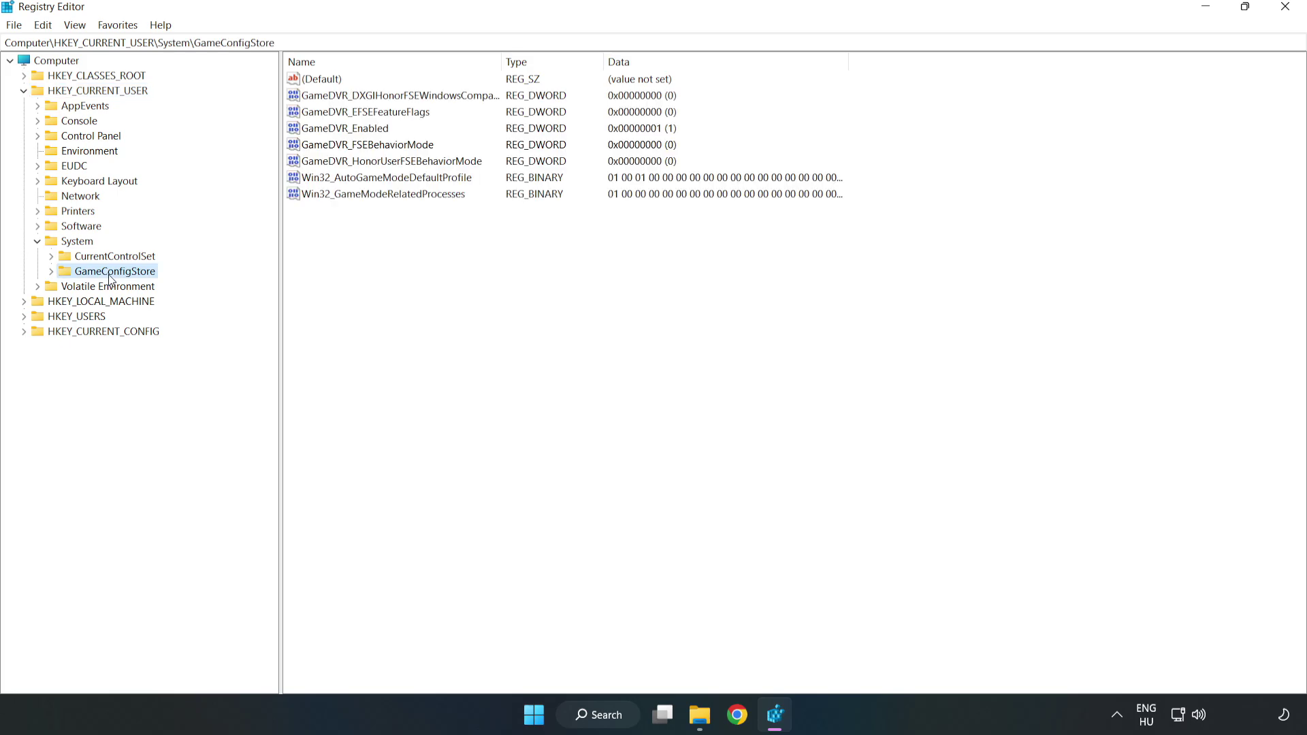
click(322, 131)
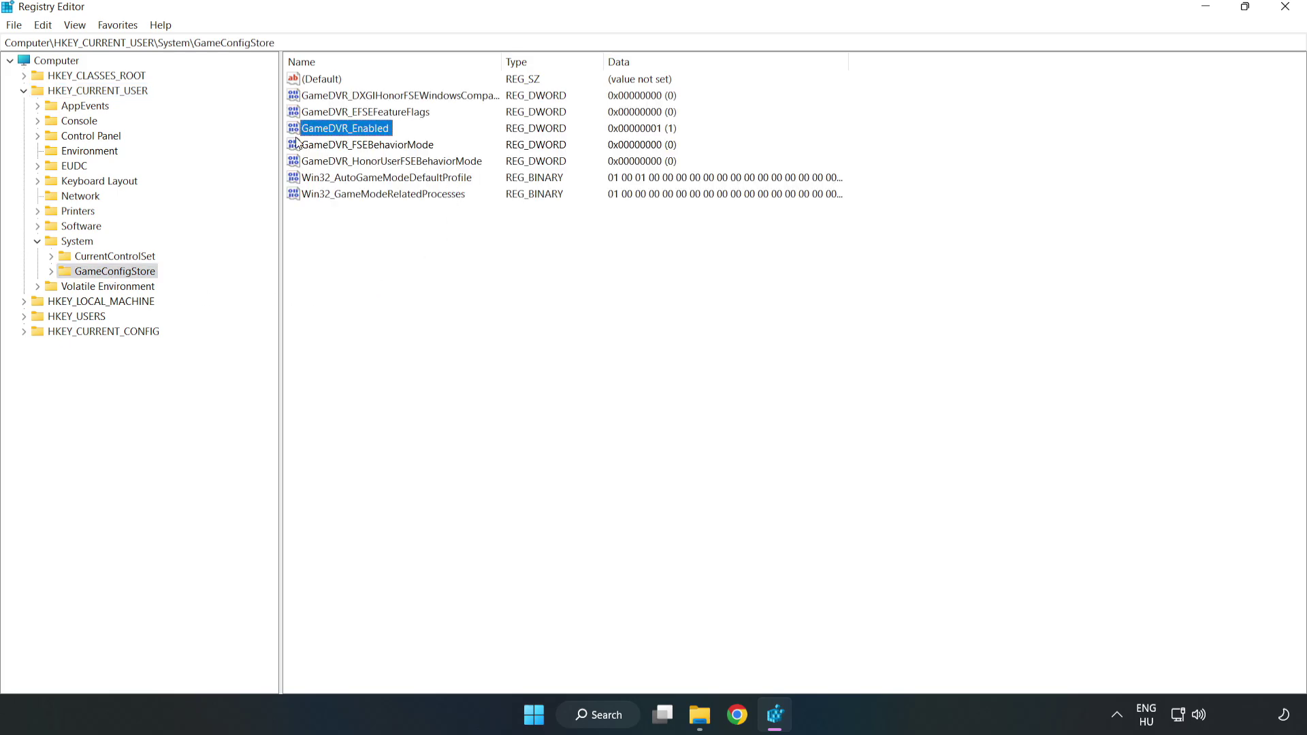
Change GameDVR_Enabled in GameConfigStore from 1 to 0 through its Modify dialog.
right_click(357, 134)
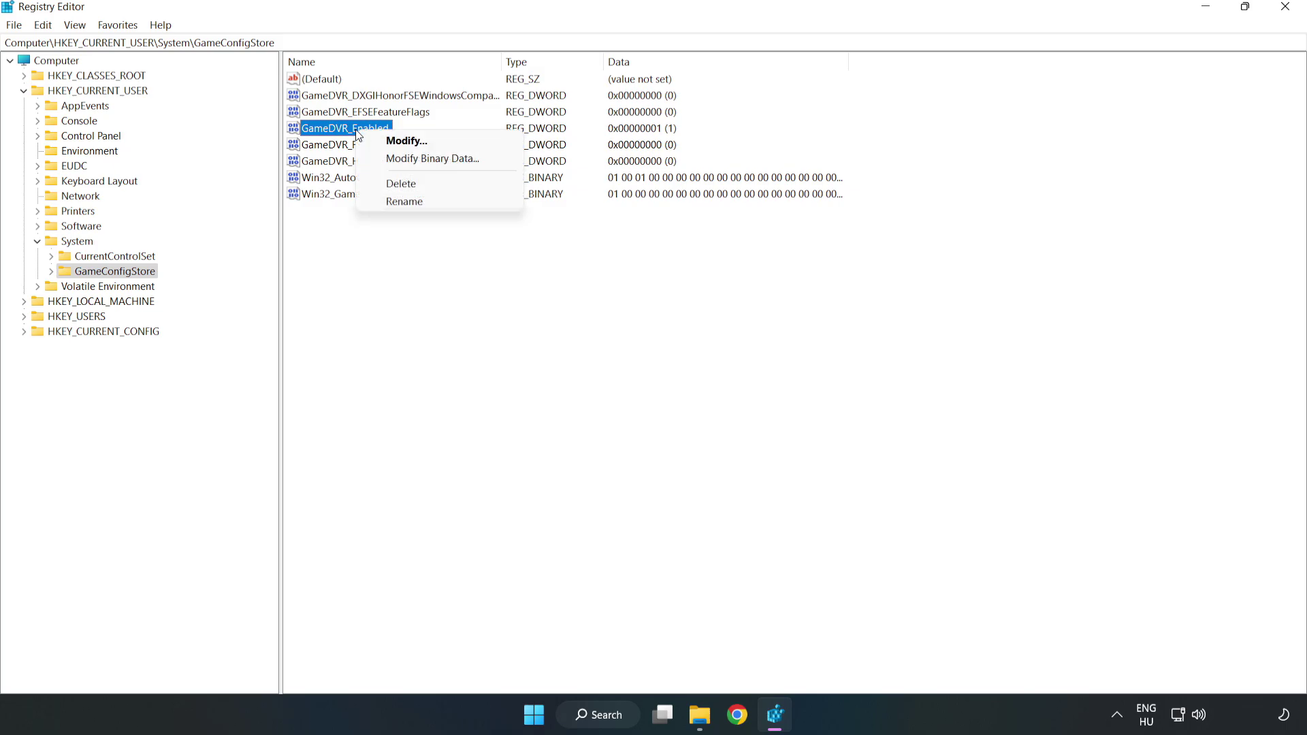
click(417, 141)
drag(463, 185, 734, 280)
click(548, 352)
drag(548, 355, 454, 340)
text(0)
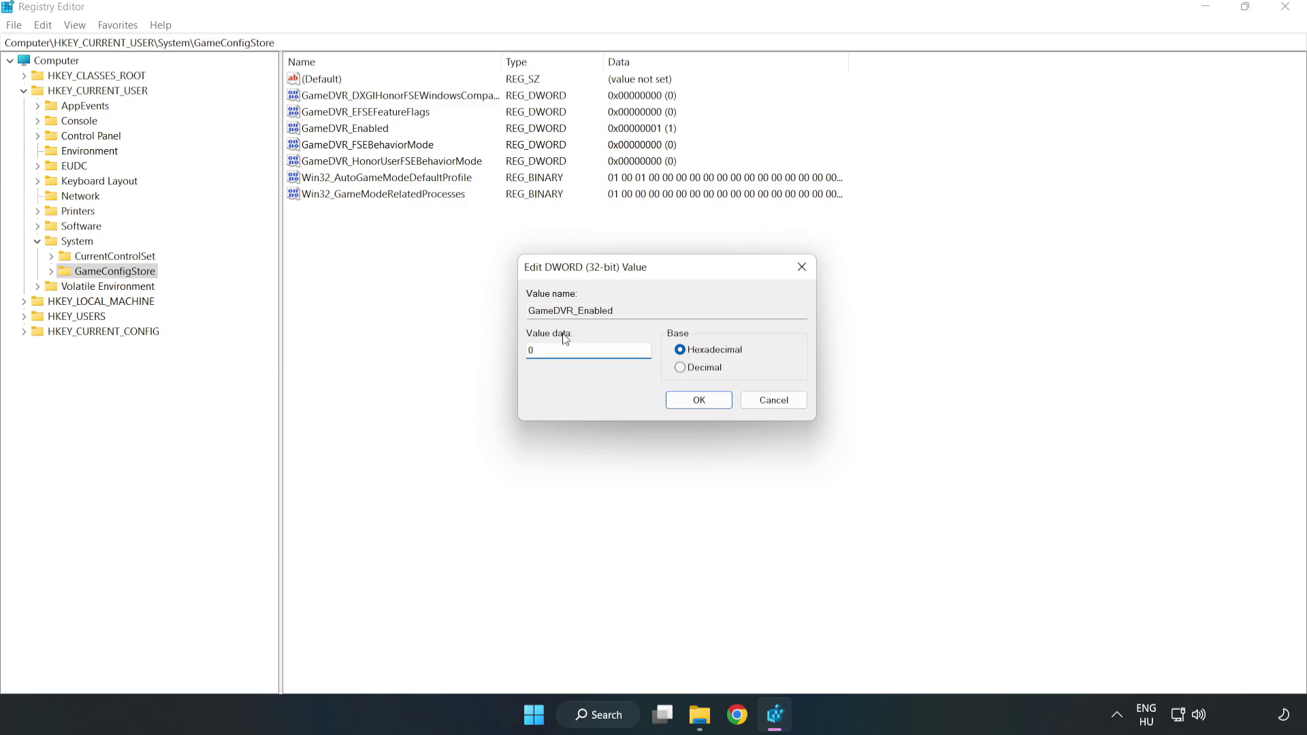
click(699, 400)
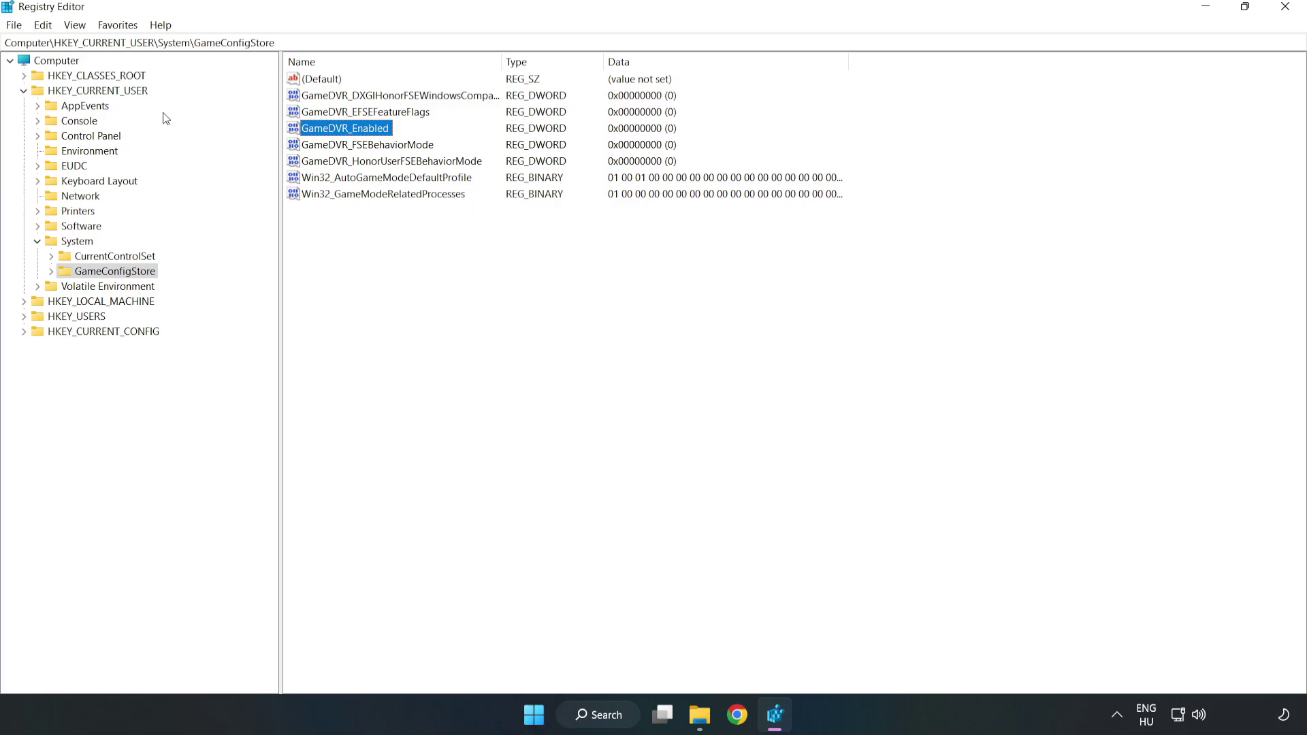
Collapse HKEY_CURRENT_USER and expand HKEY_LOCAL_MACHINE\SOFTWARE\Microsoft.
click(24, 91)
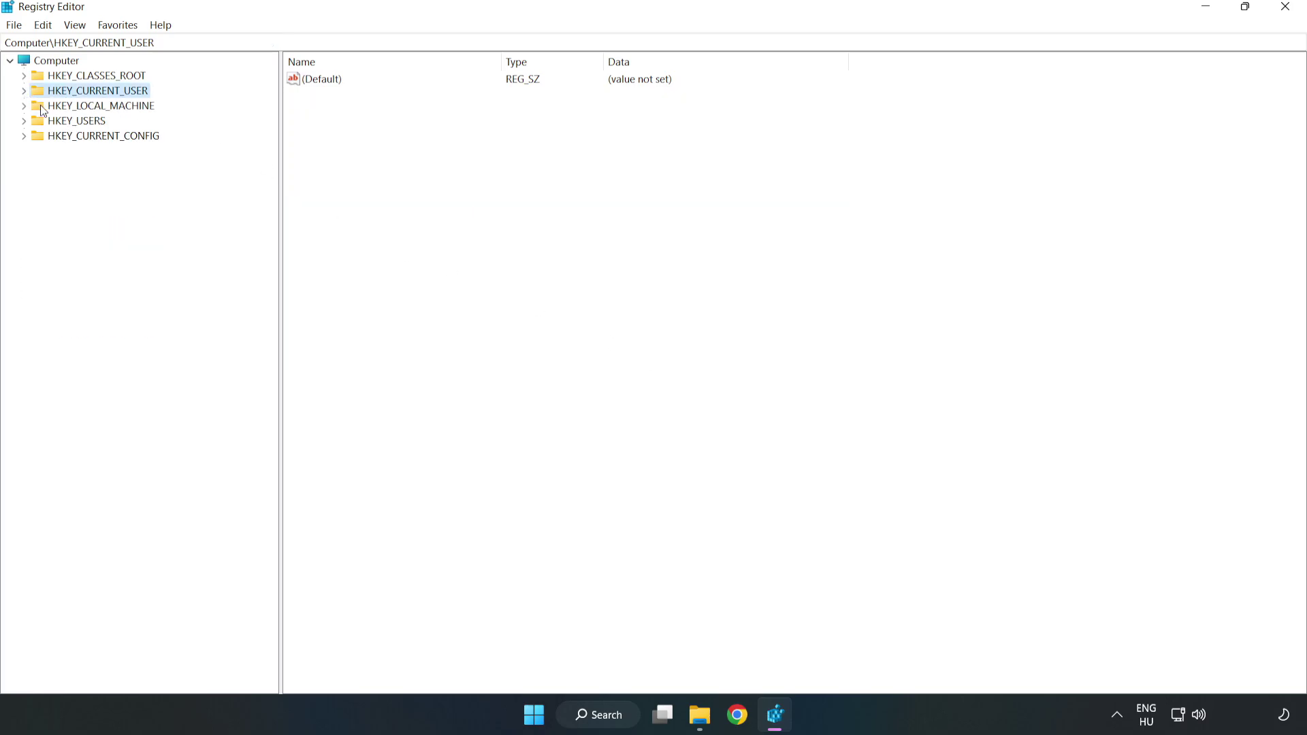
double_click(32, 108)
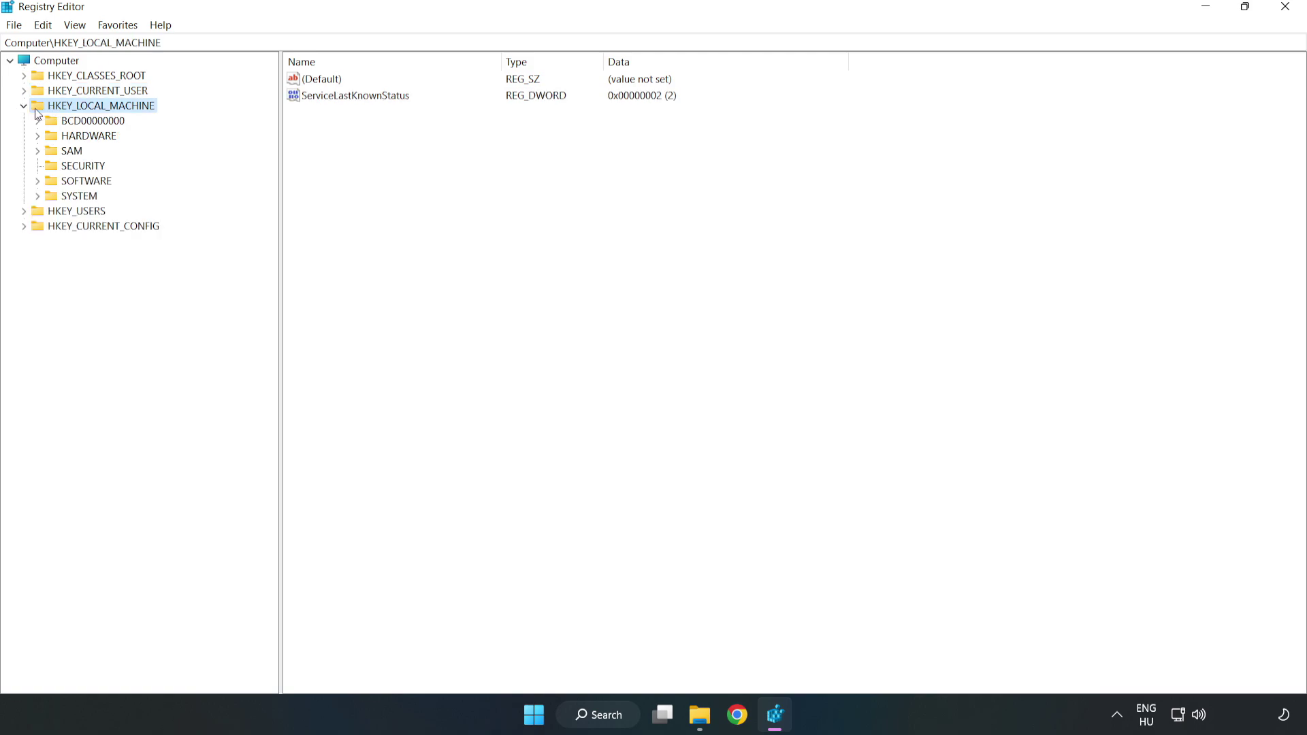
click(38, 182)
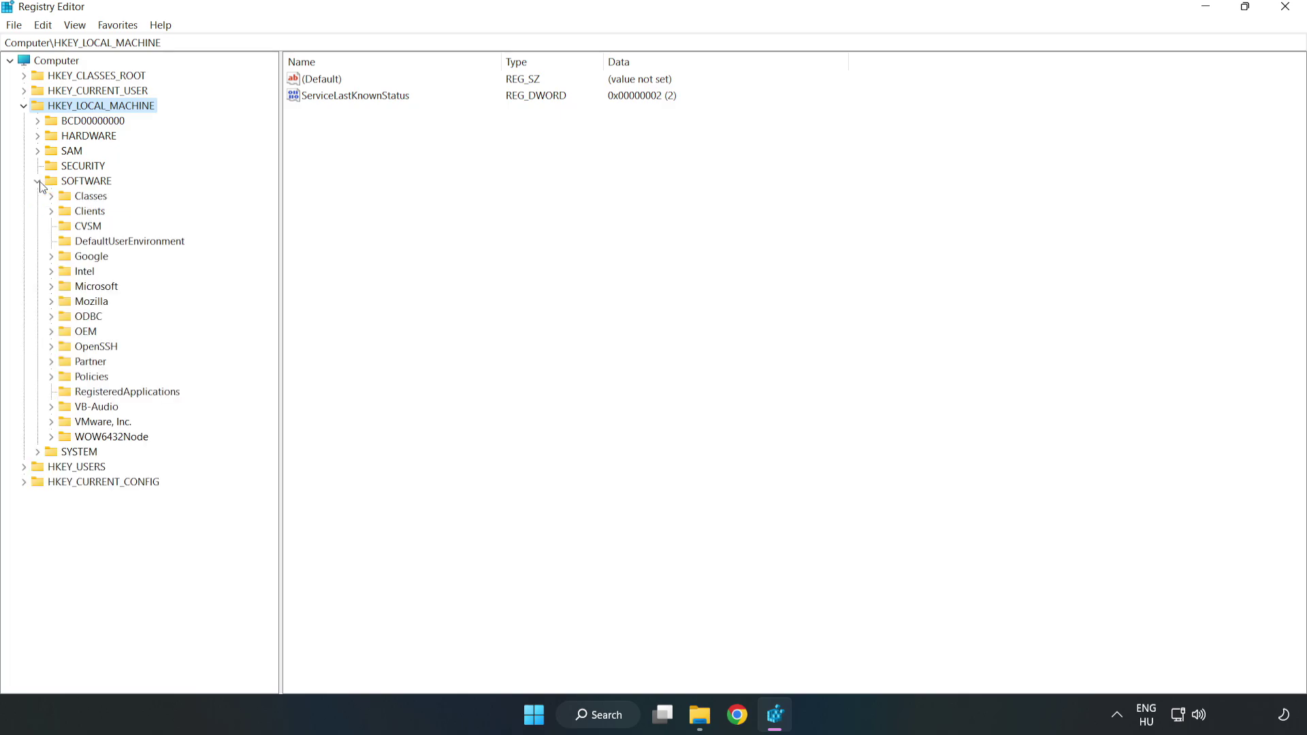
click(52, 289)
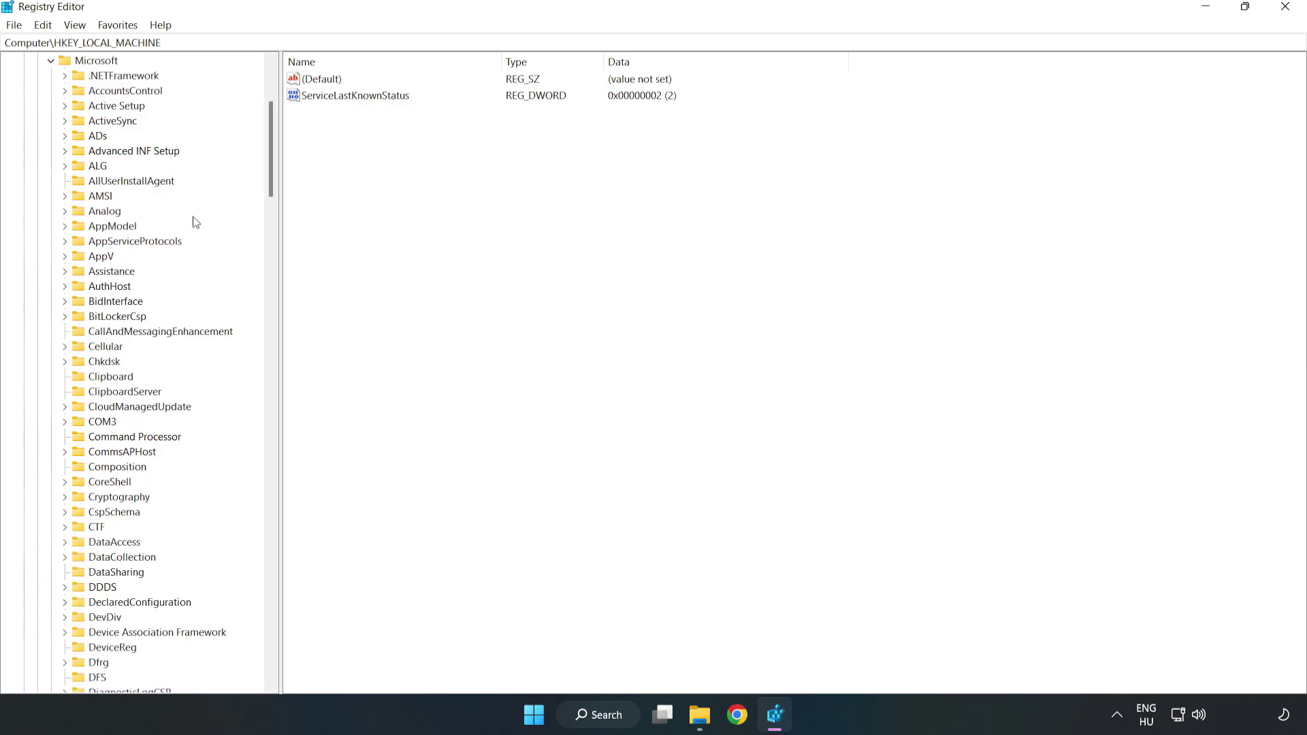
drag(268, 174, 298, 485)
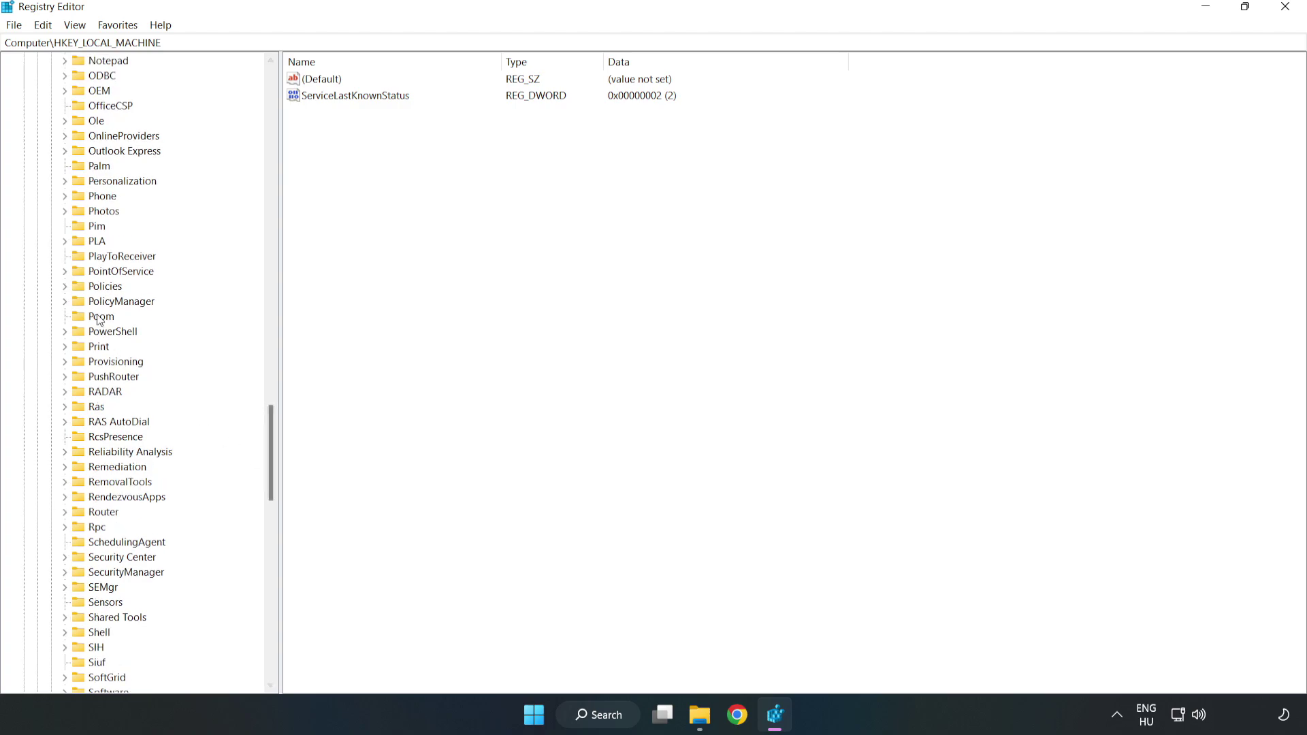
Expand PolicyManager\default\ApplicationManagement and select the AllowGameDVR key's value entry.
click(66, 301)
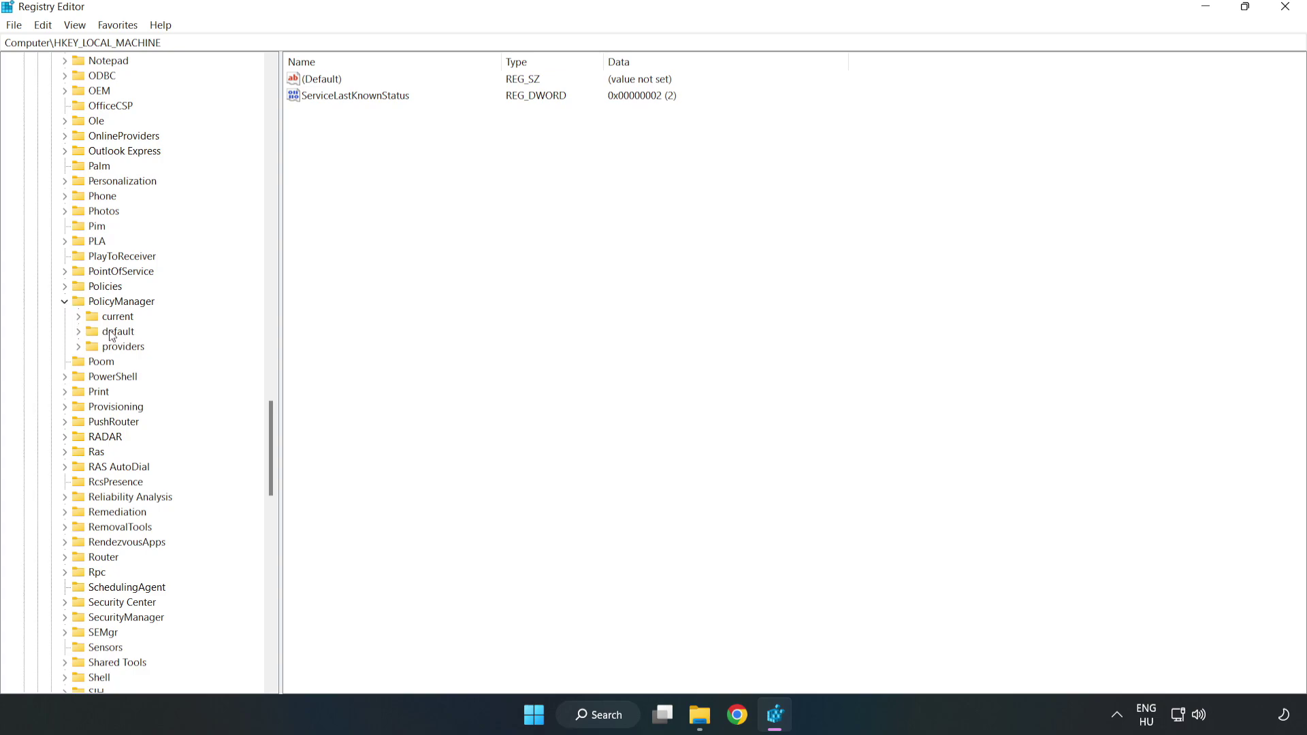
click(78, 332)
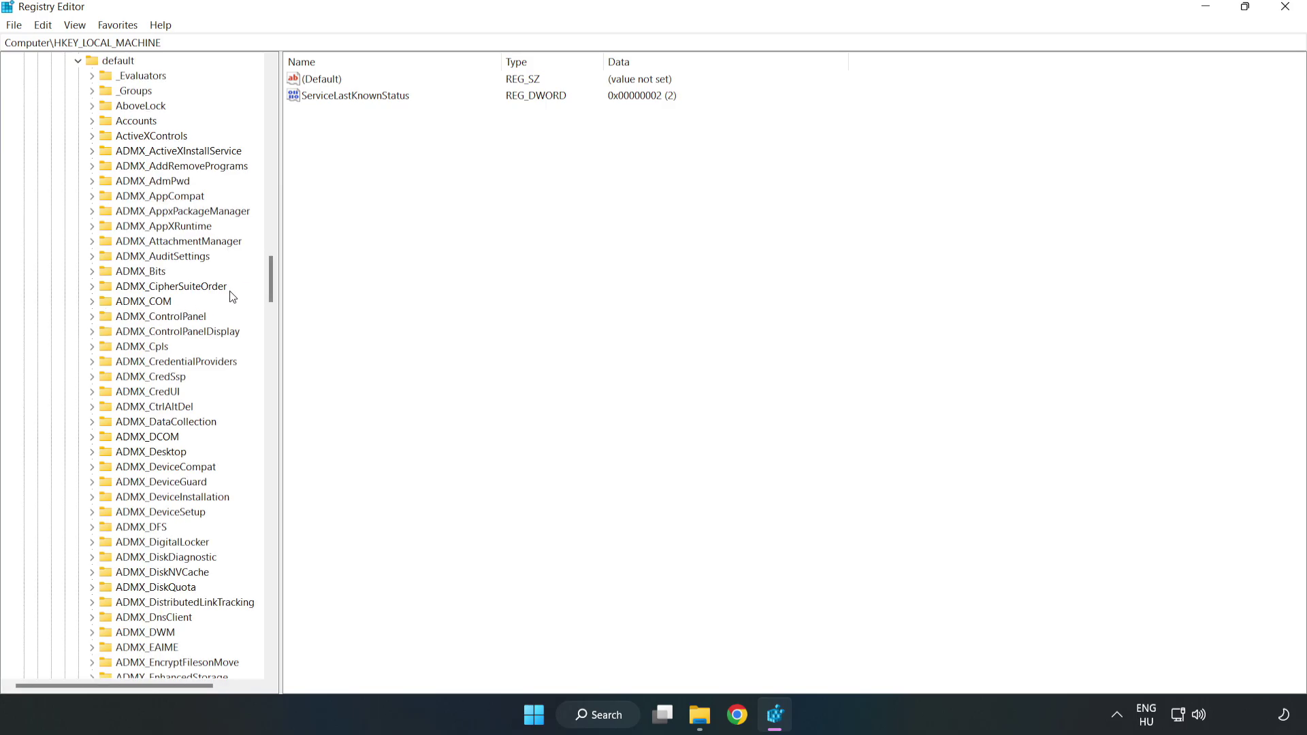
drag(271, 279, 265, 431)
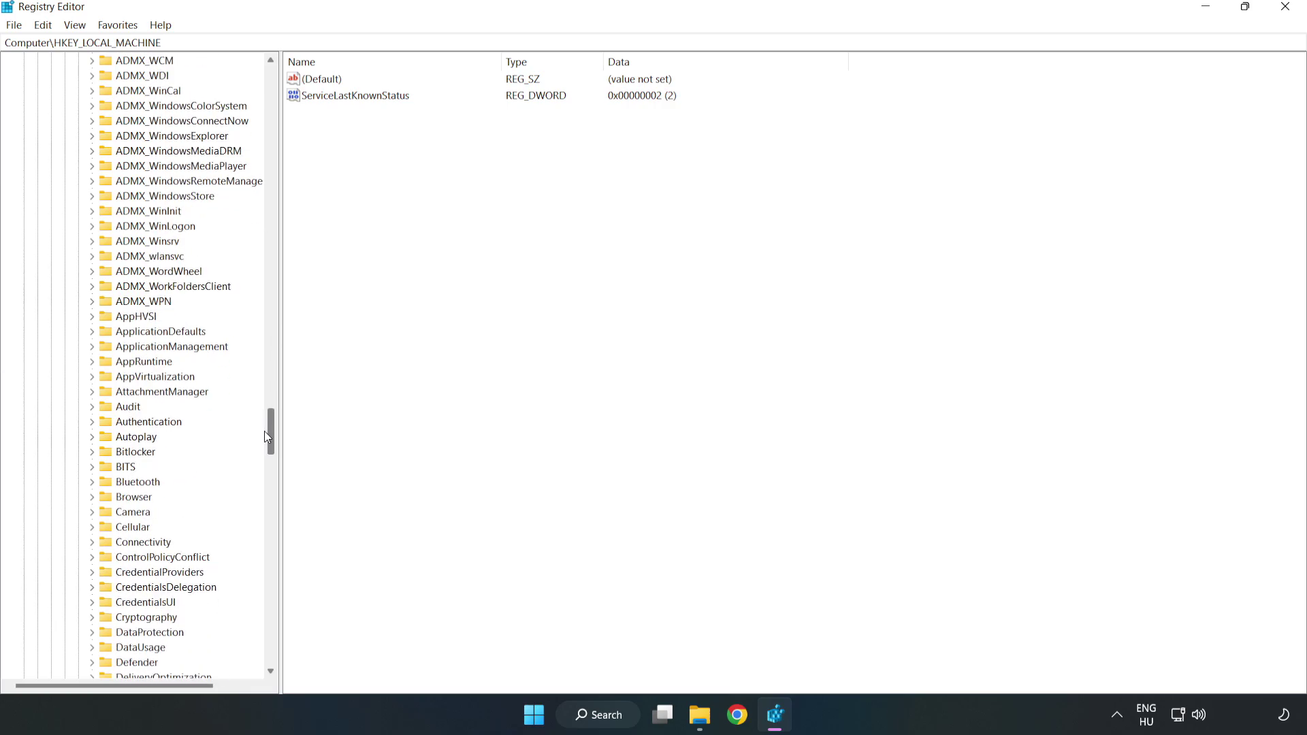
click(95, 345)
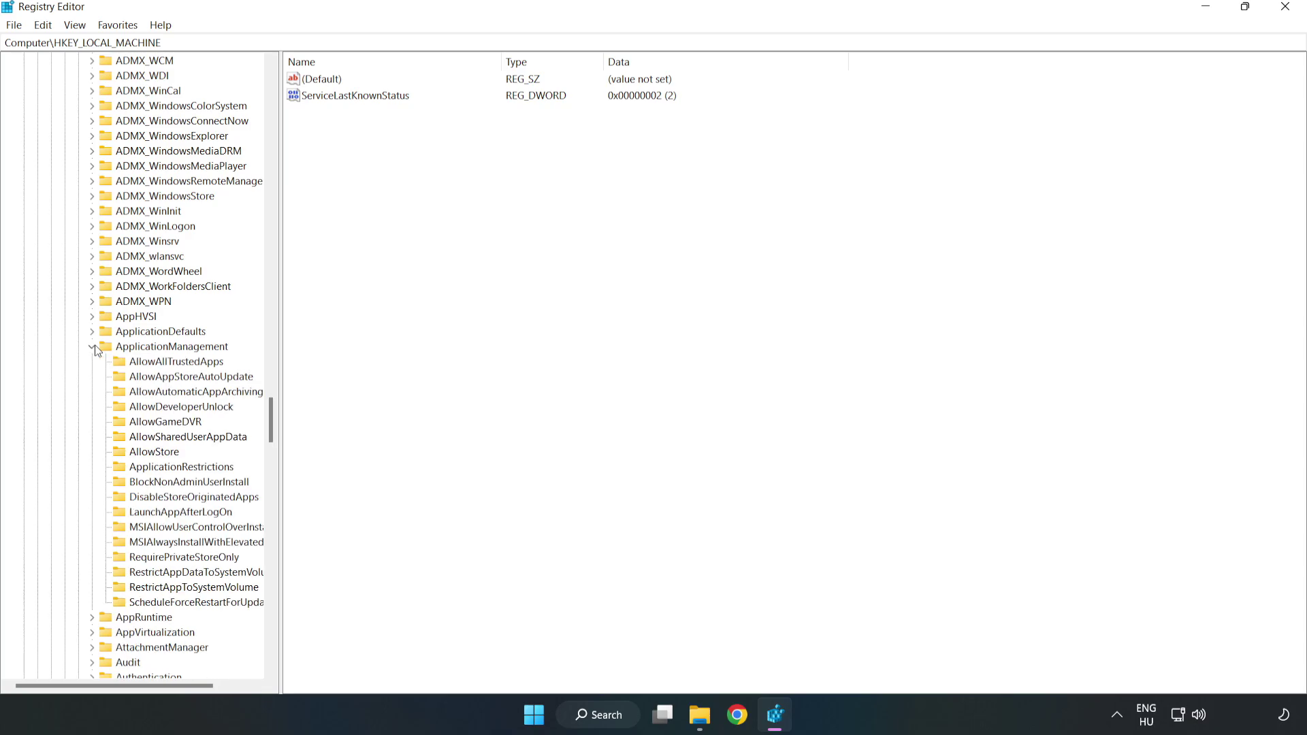
click(153, 424)
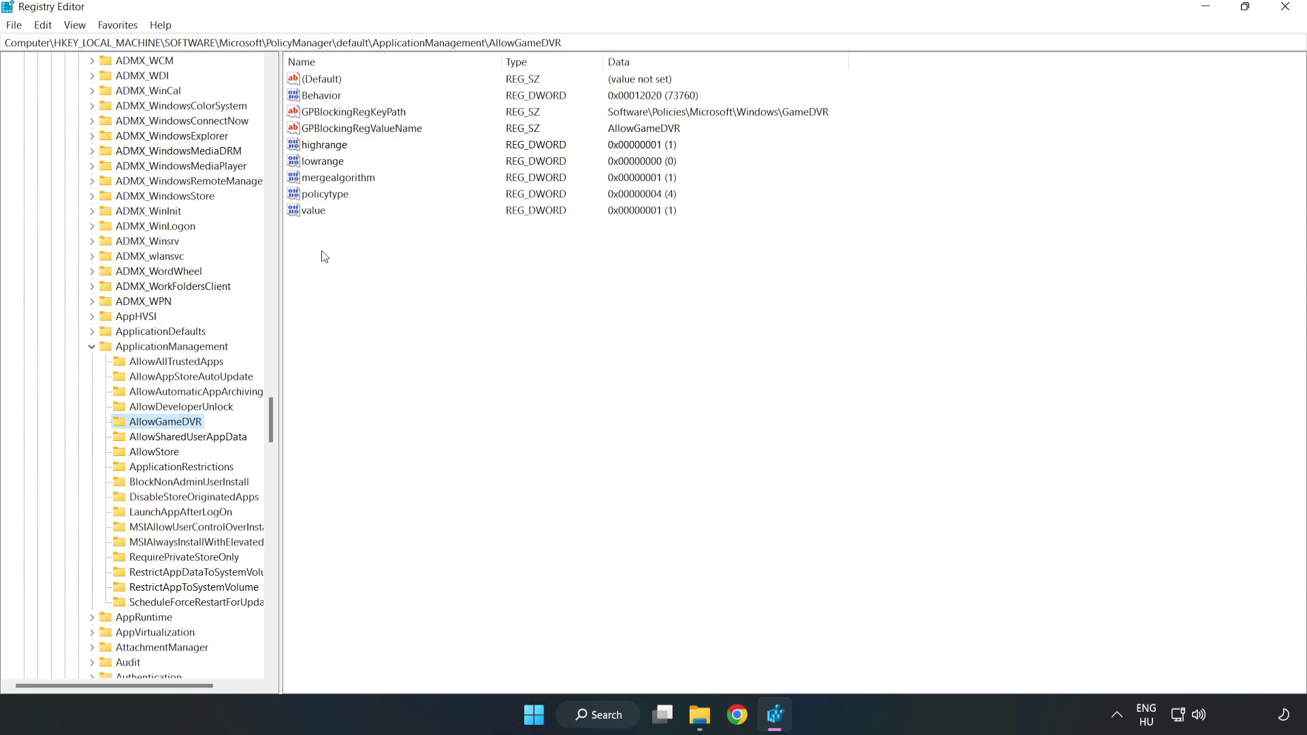
click(304, 212)
Modify the AllowGameDVR 'value' entry, replacing data 1 with 0.
right_click(320, 215)
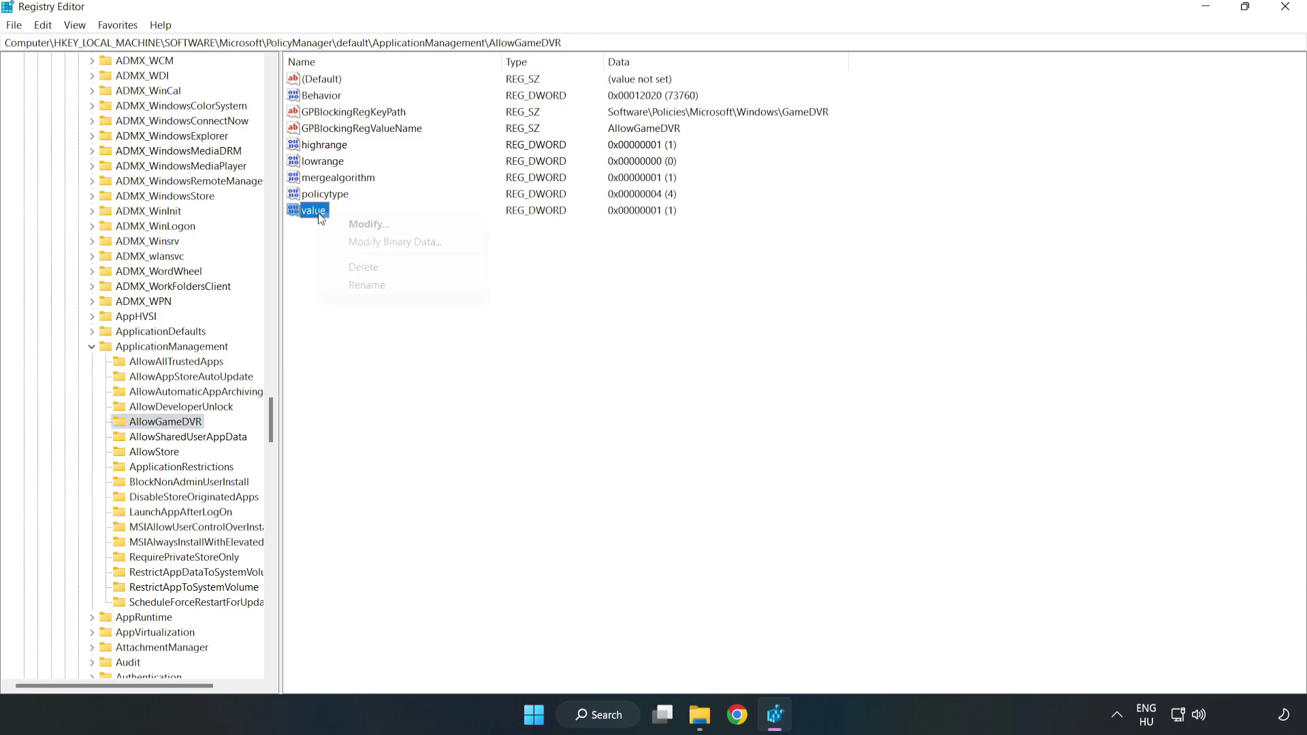
click(373, 224)
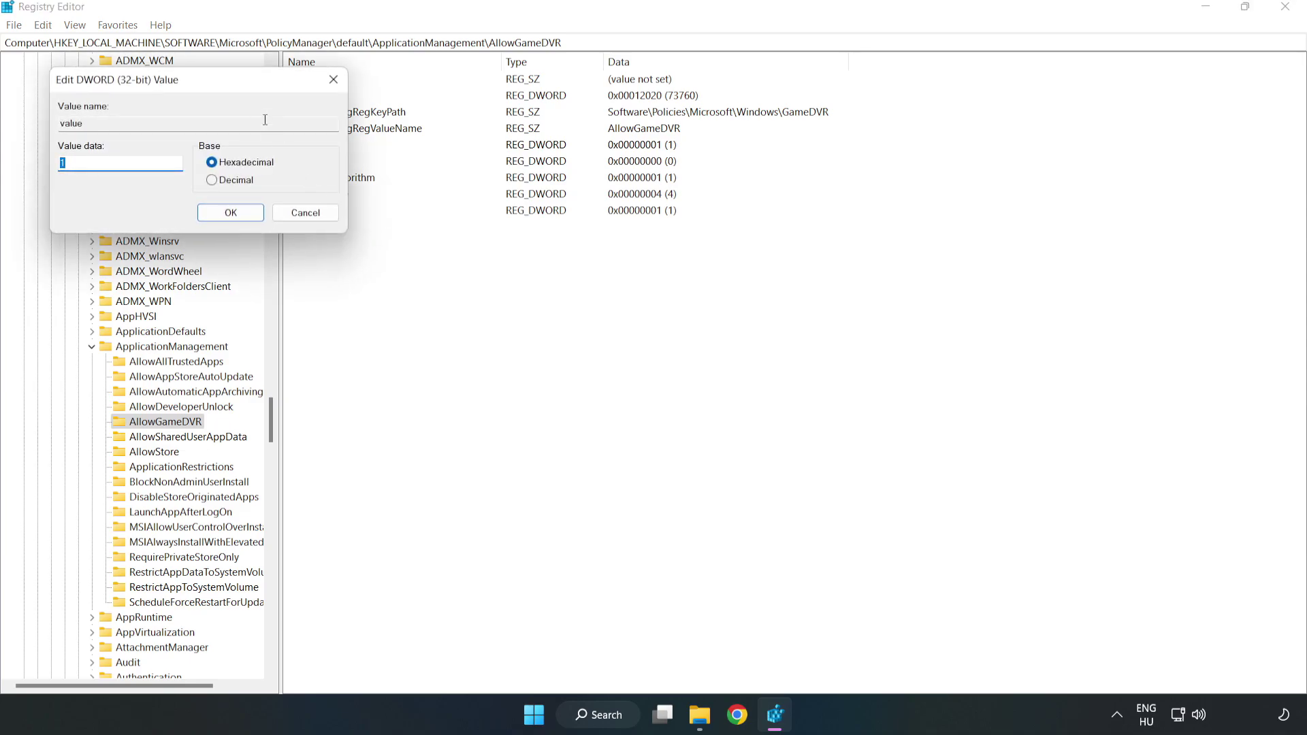
drag(244, 90, 665, 271)
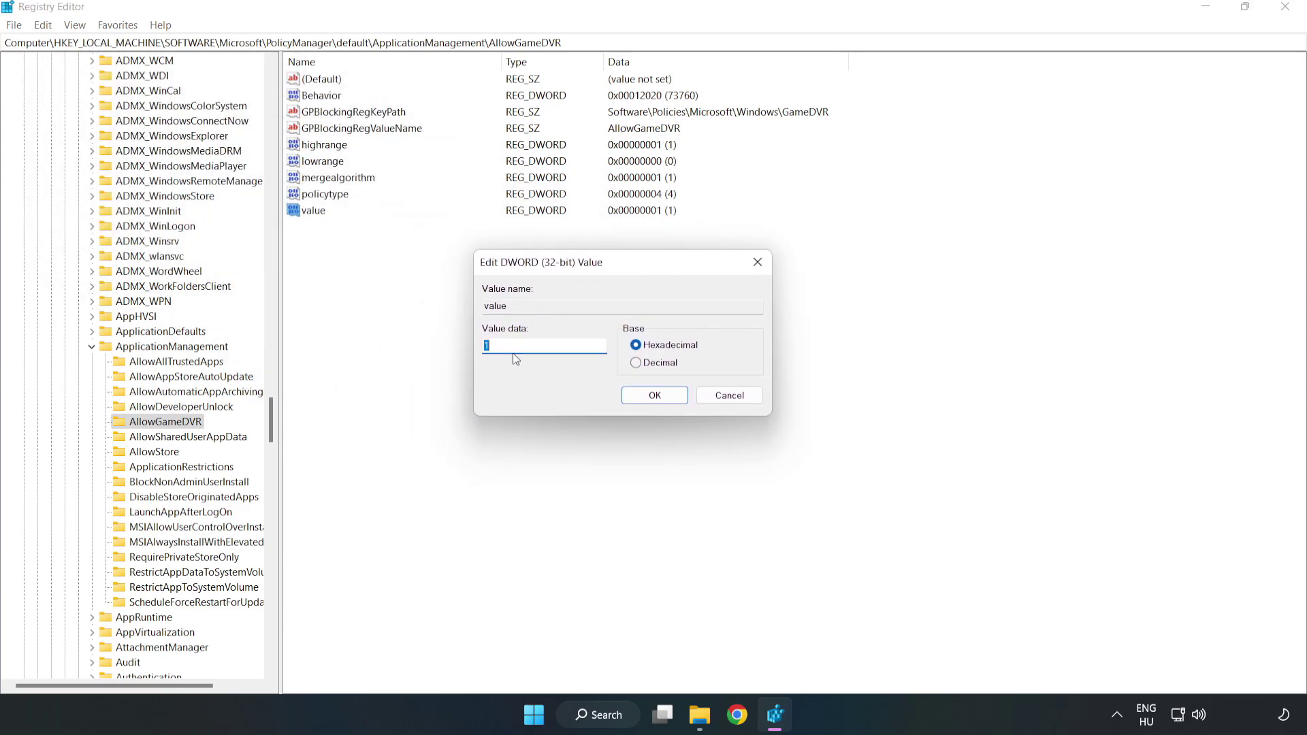
key(BackSpace)
text(0)
click(654, 396)
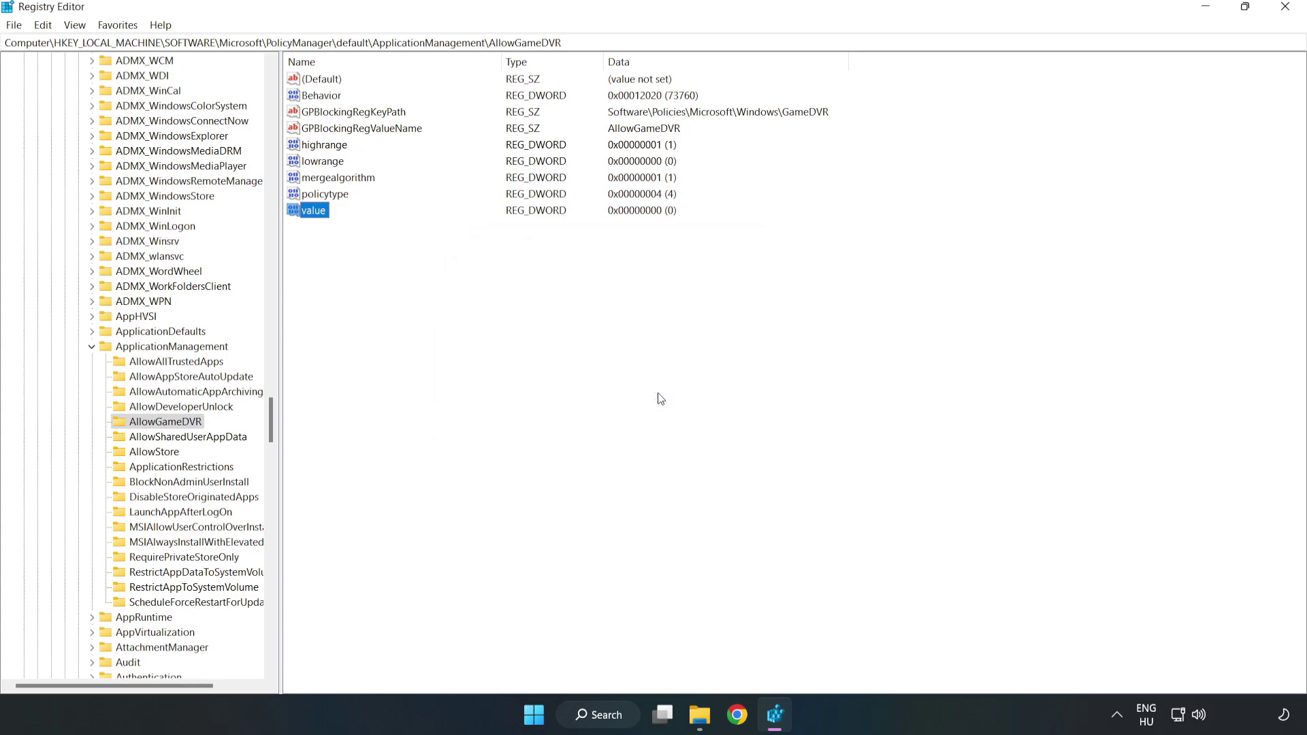
Close Registry Editor, then download and launch dxwebsetup.exe from the DirectX download page.
click(1286, 10)
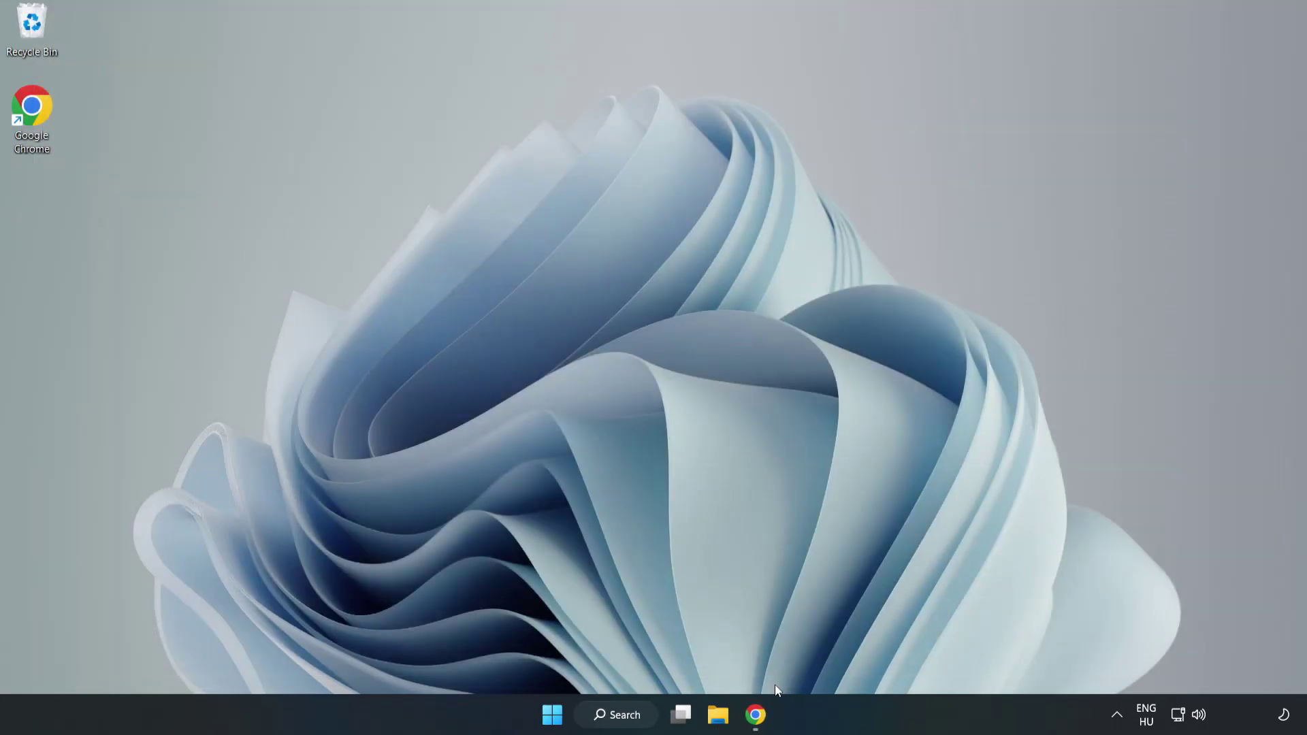
click(757, 720)
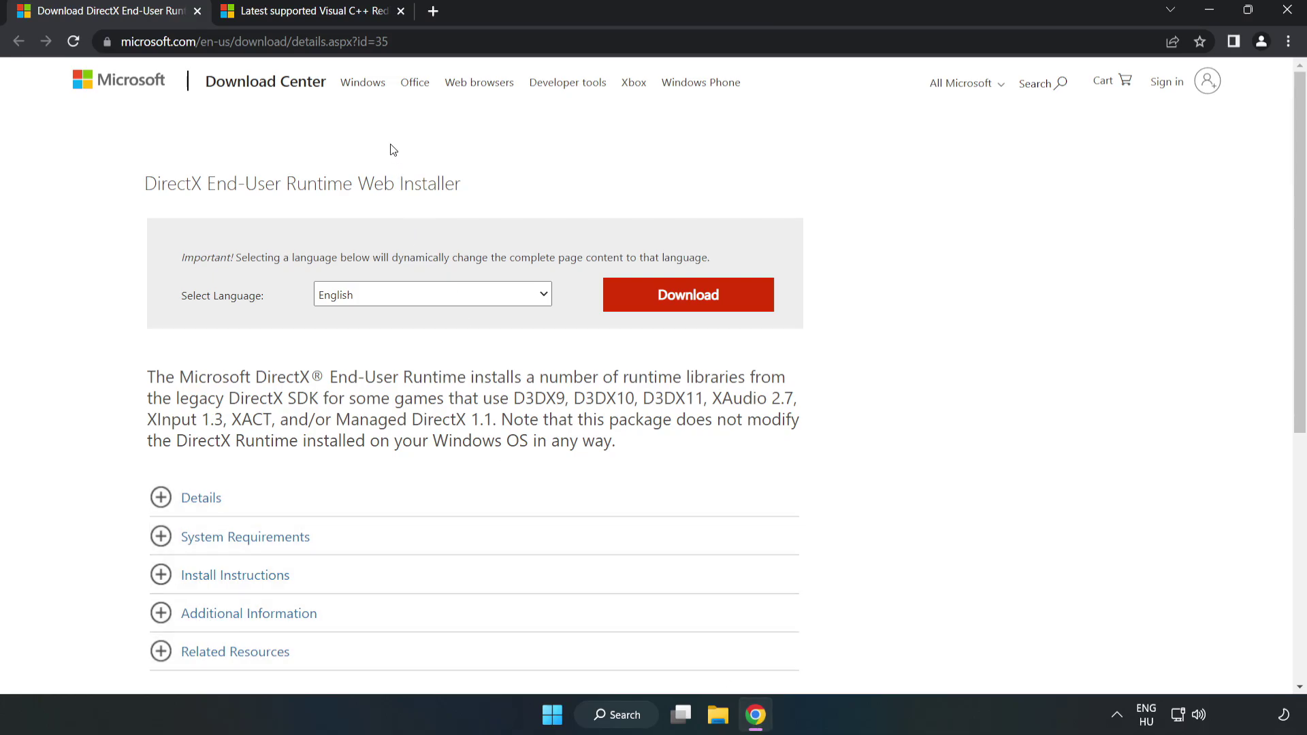
click(409, 41)
drag(328, 42, 431, 39)
click(531, 162)
click(697, 309)
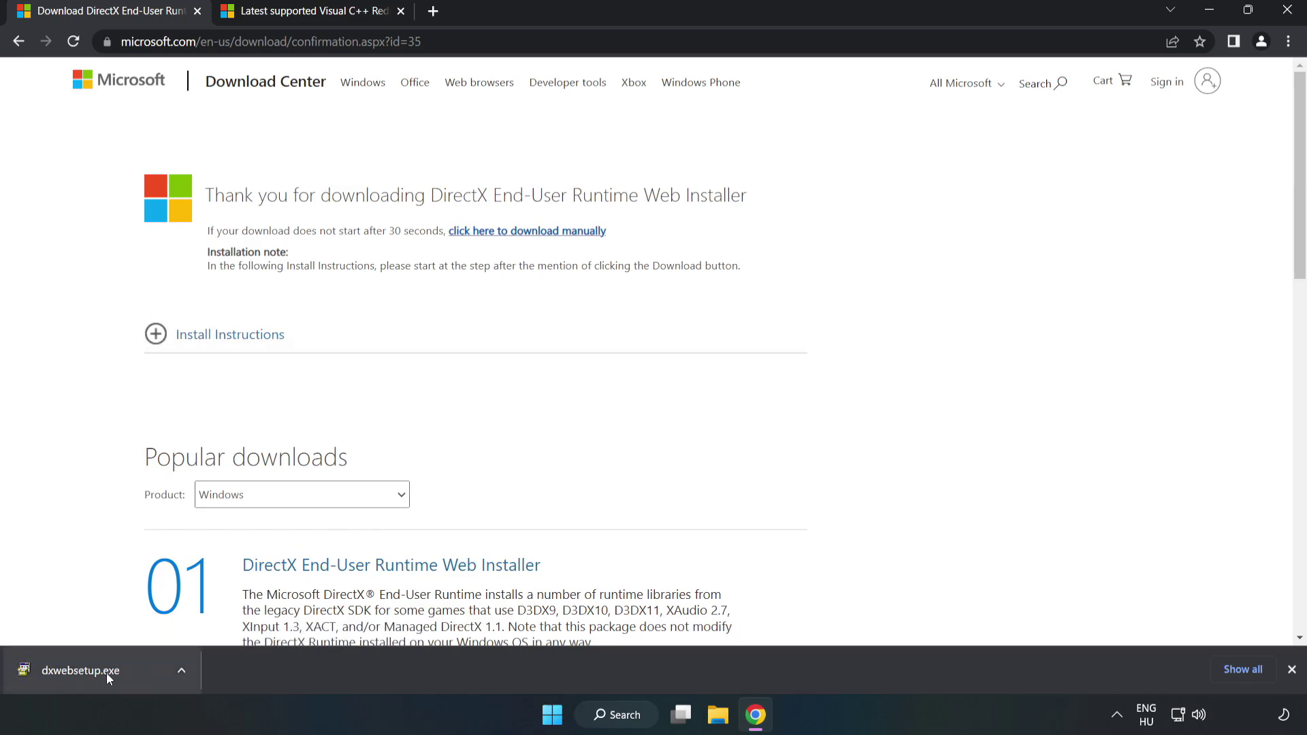
click(132, 674)
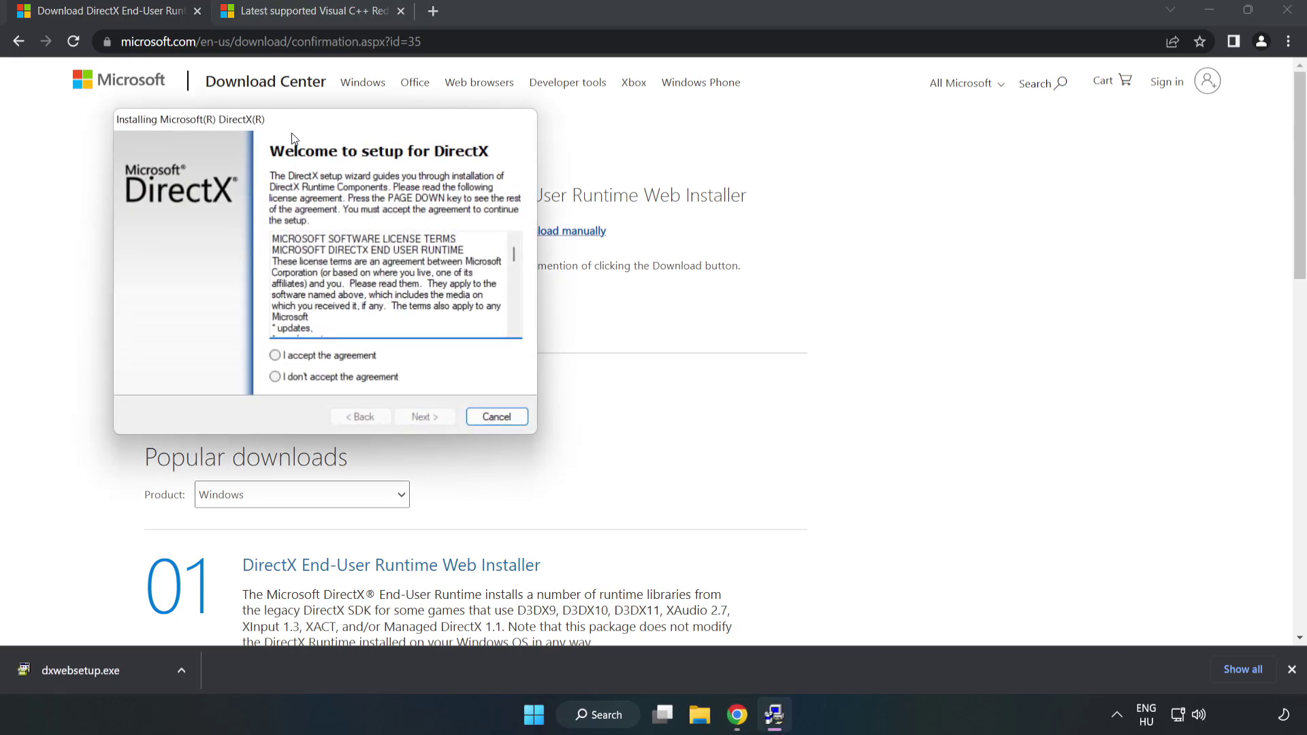
Accept the DirectX licence, untick 'Install the Bing Bar', and run setup through to Finish.
drag(297, 129, 624, 192)
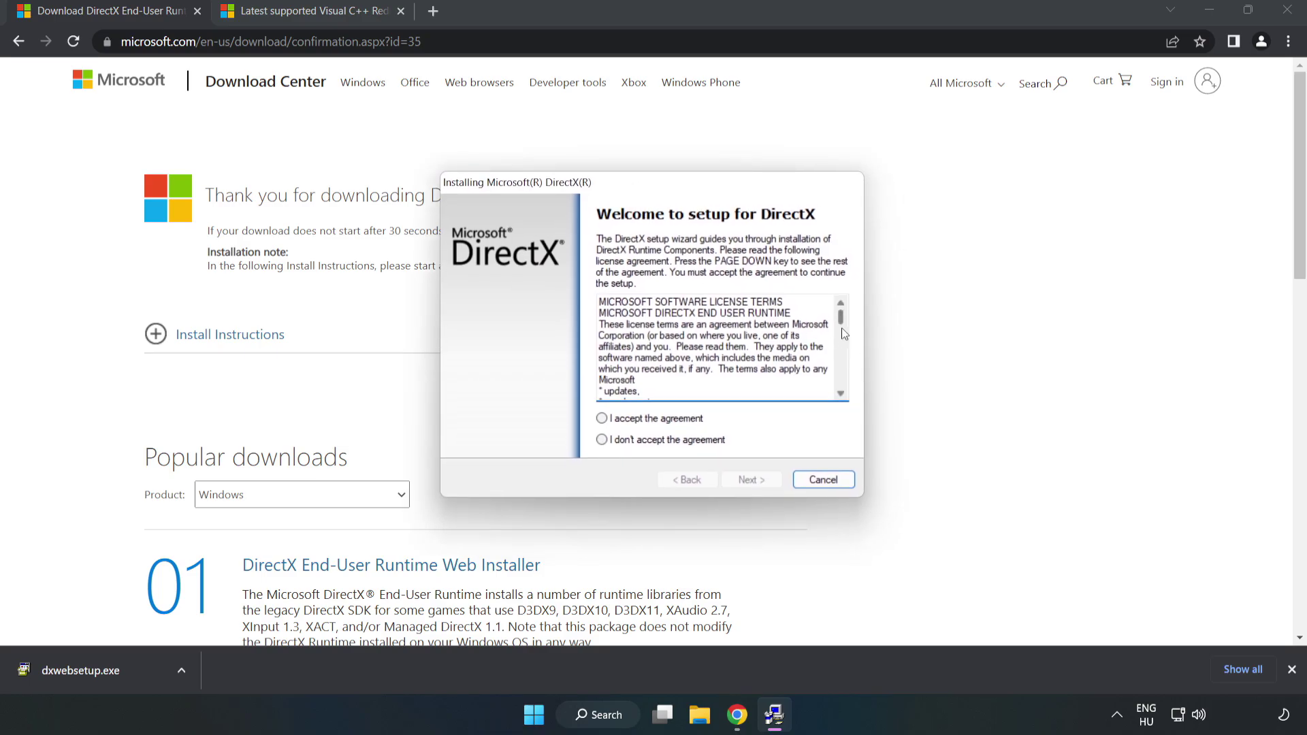
drag(841, 325, 841, 385)
click(602, 418)
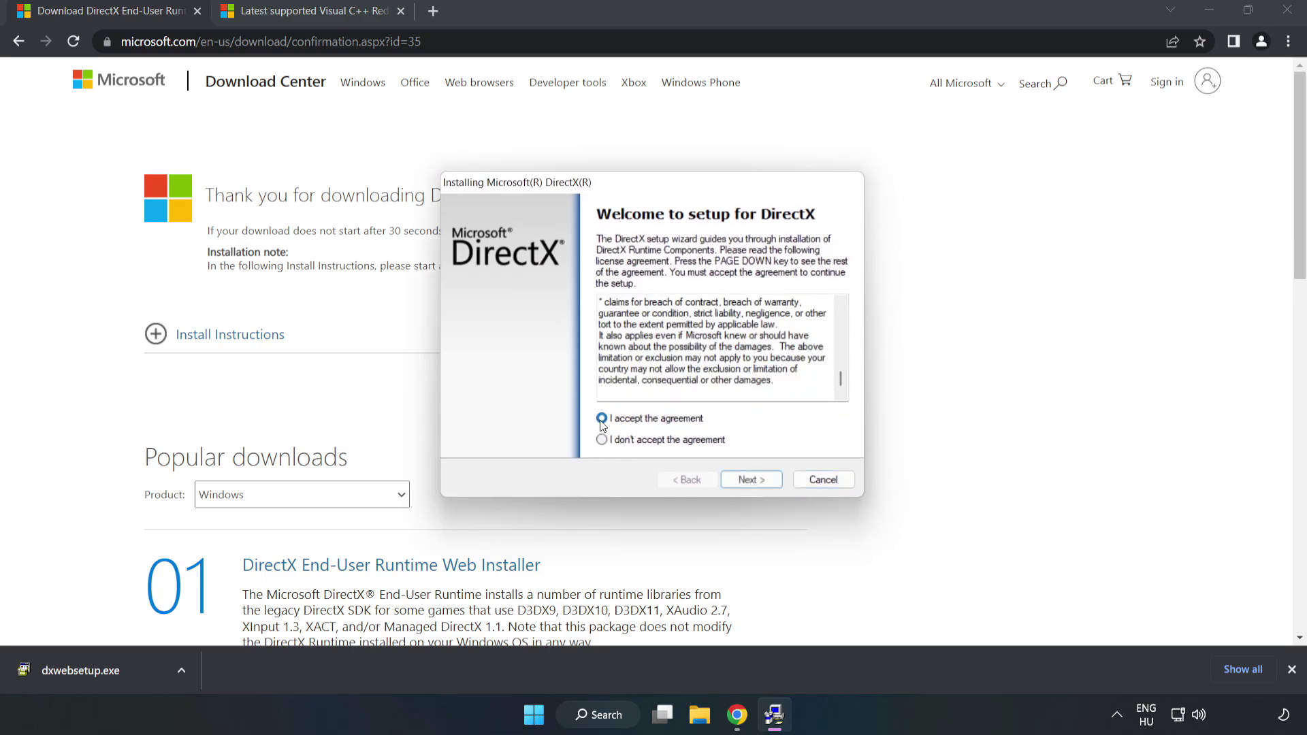
click(757, 481)
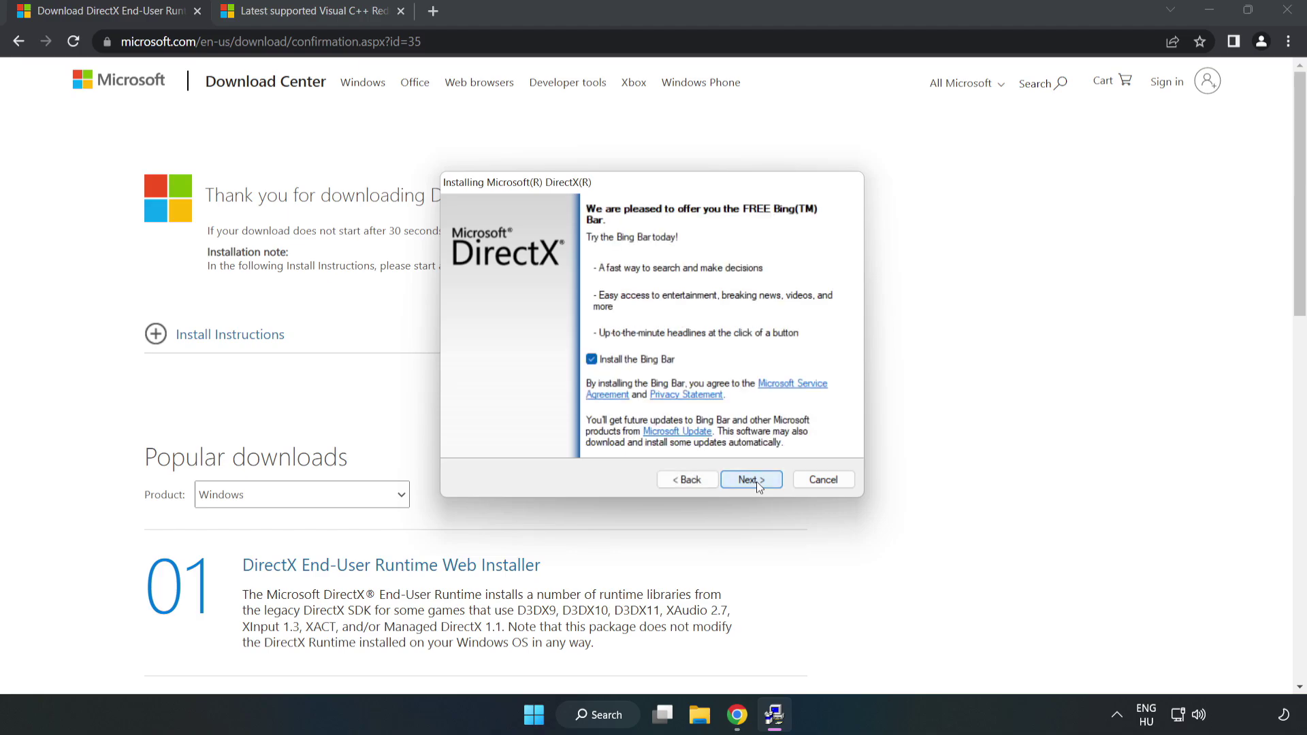
click(591, 360)
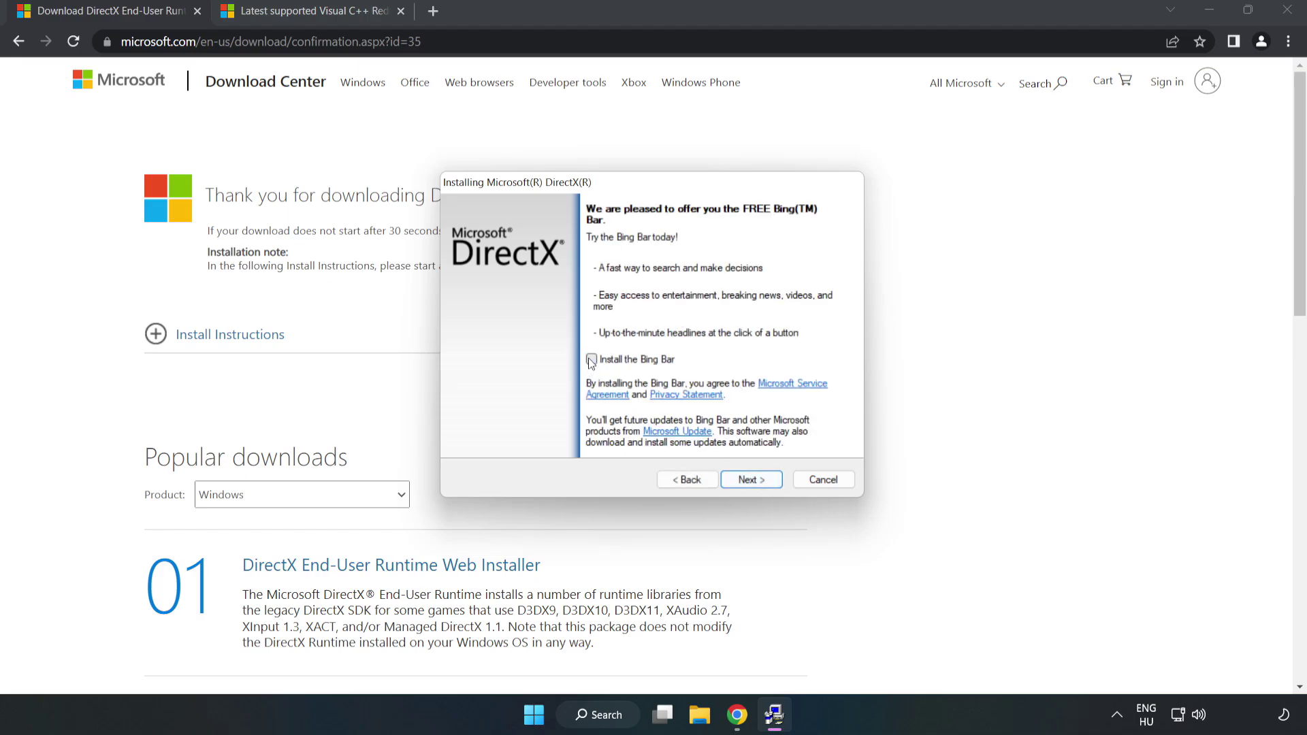
click(754, 478)
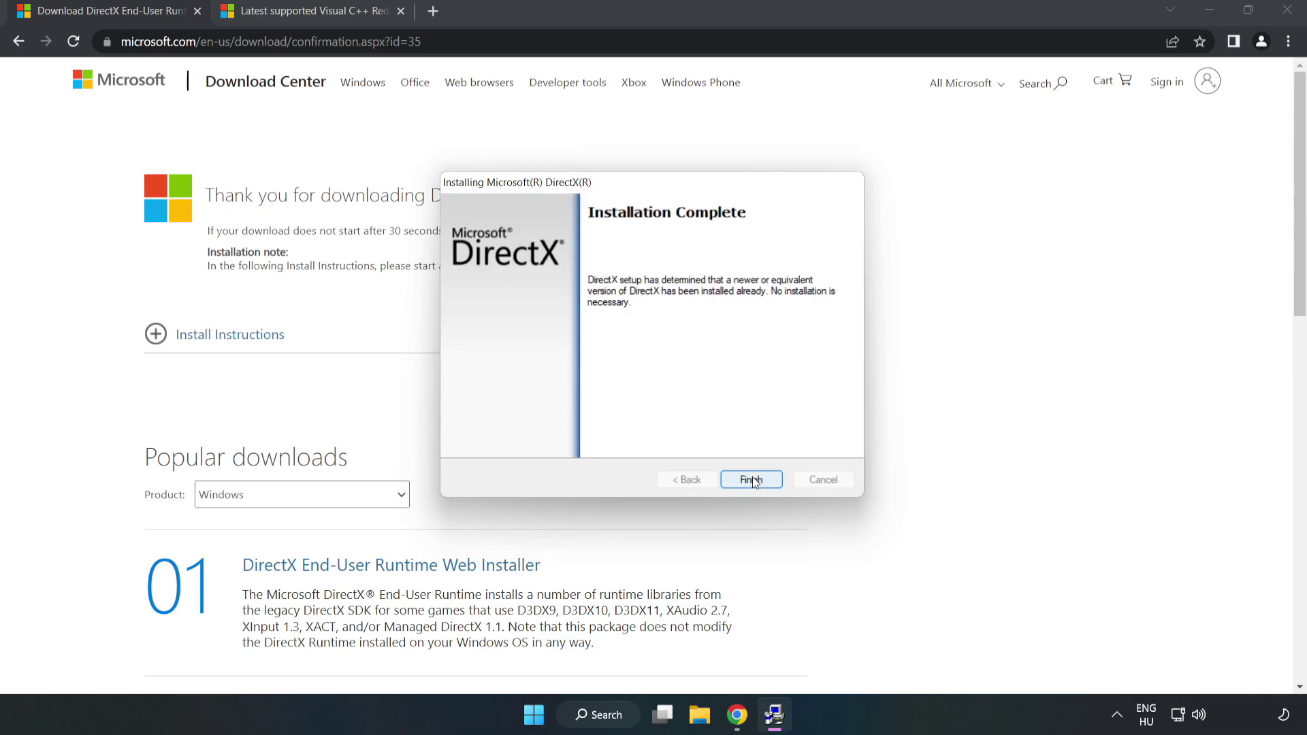
click(752, 480)
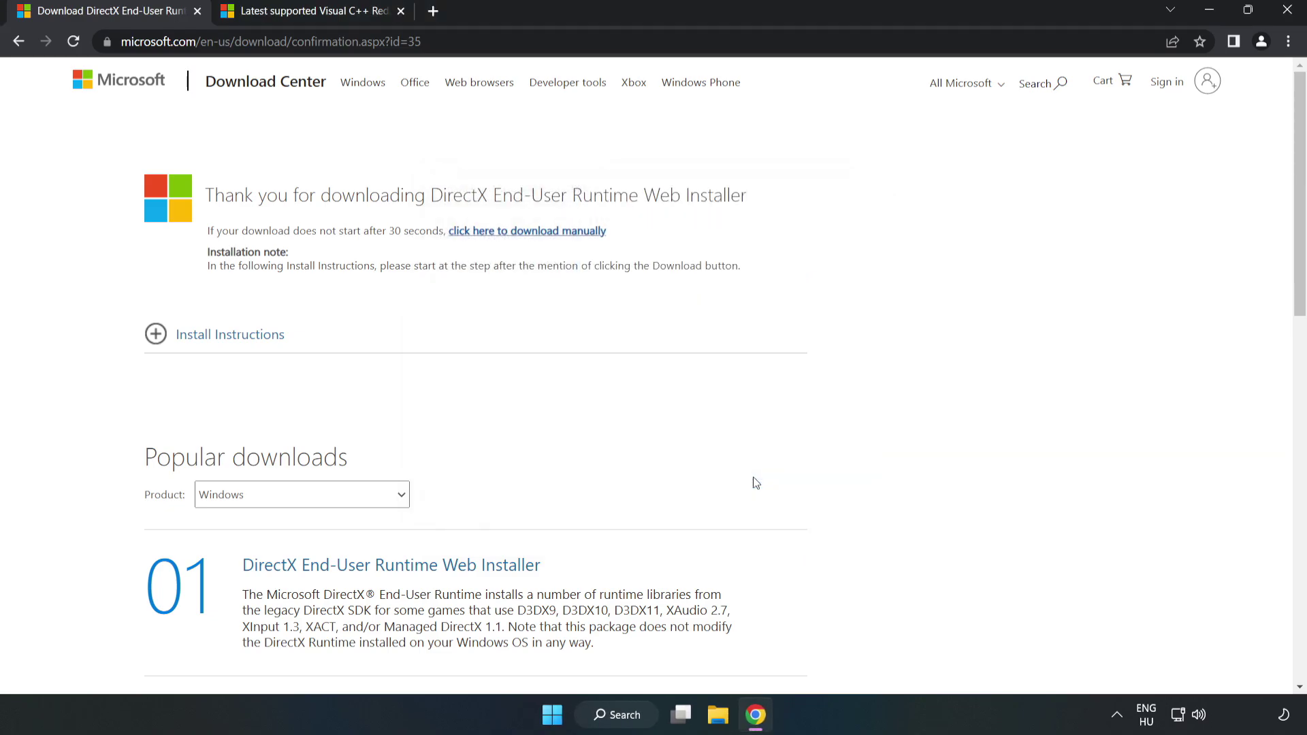
Close the DirectX tab and download the x64, x86 and ARM64 vc_redist installers, allowing multiple downloads.
click(196, 12)
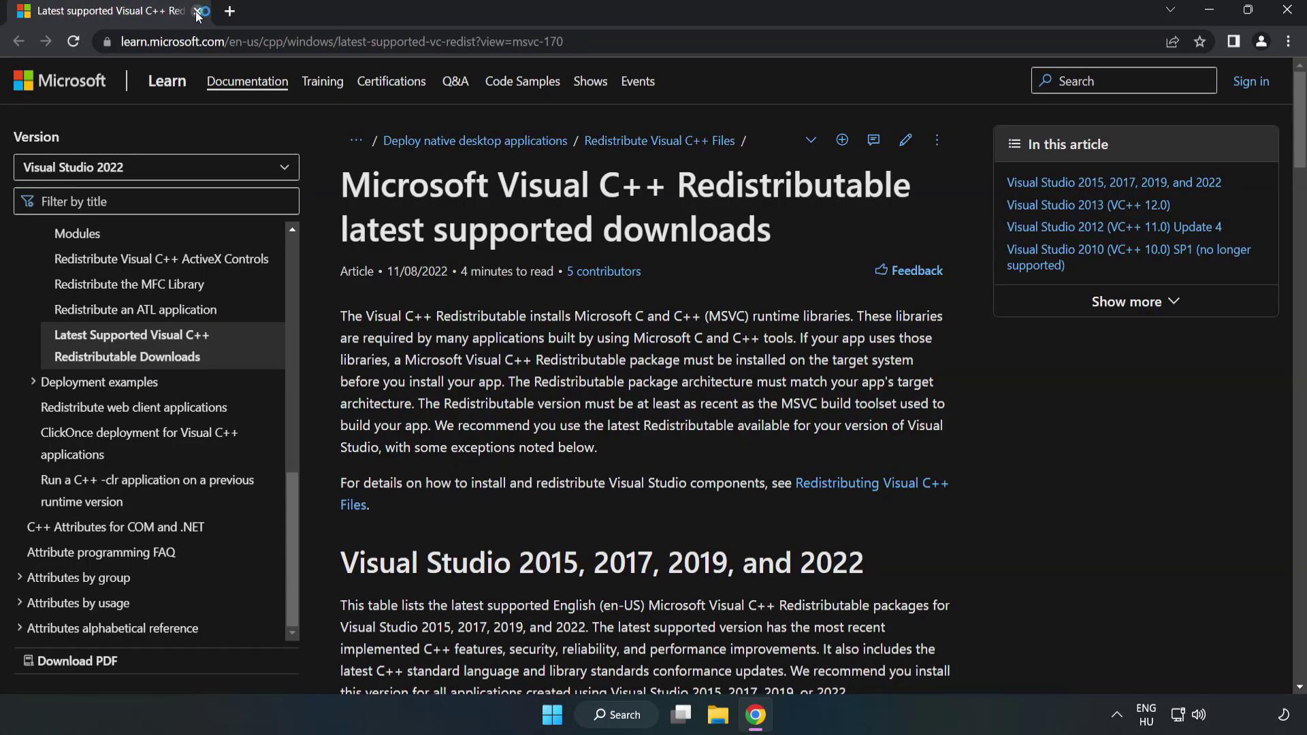
click(297, 41)
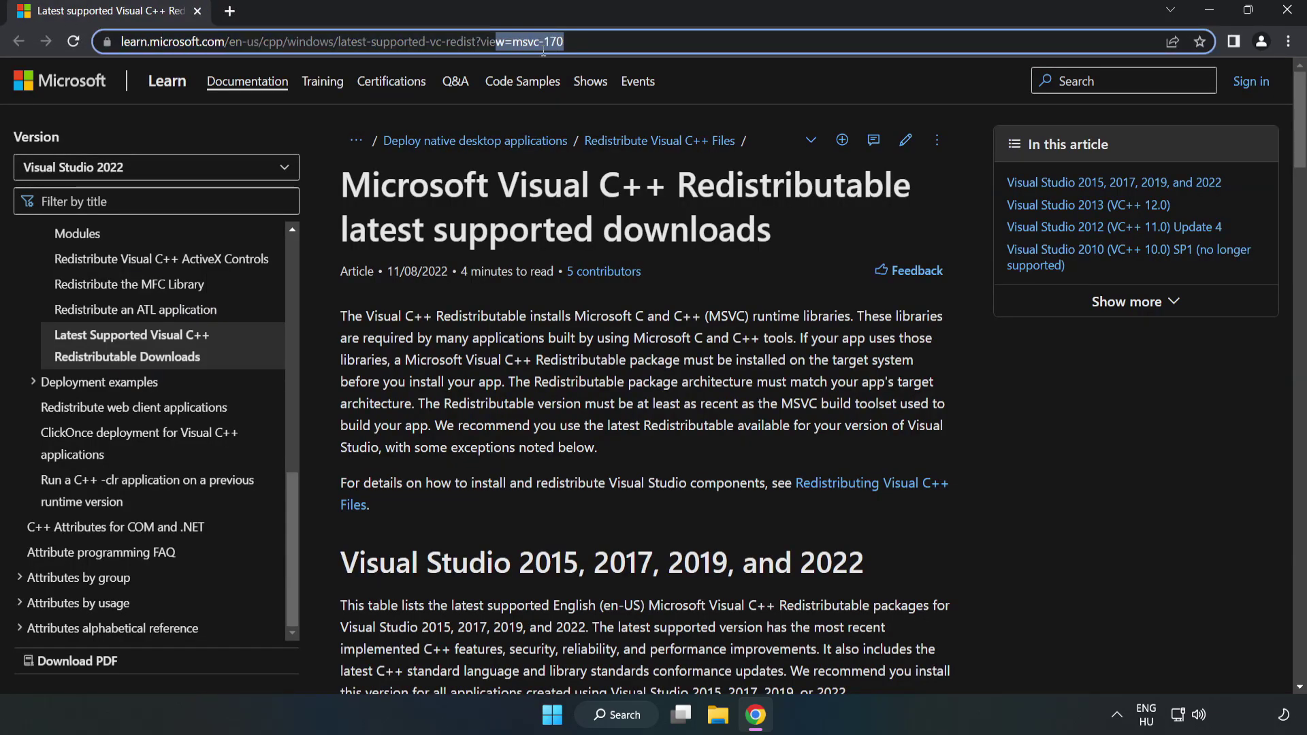
click(602, 41)
click(1094, 164)
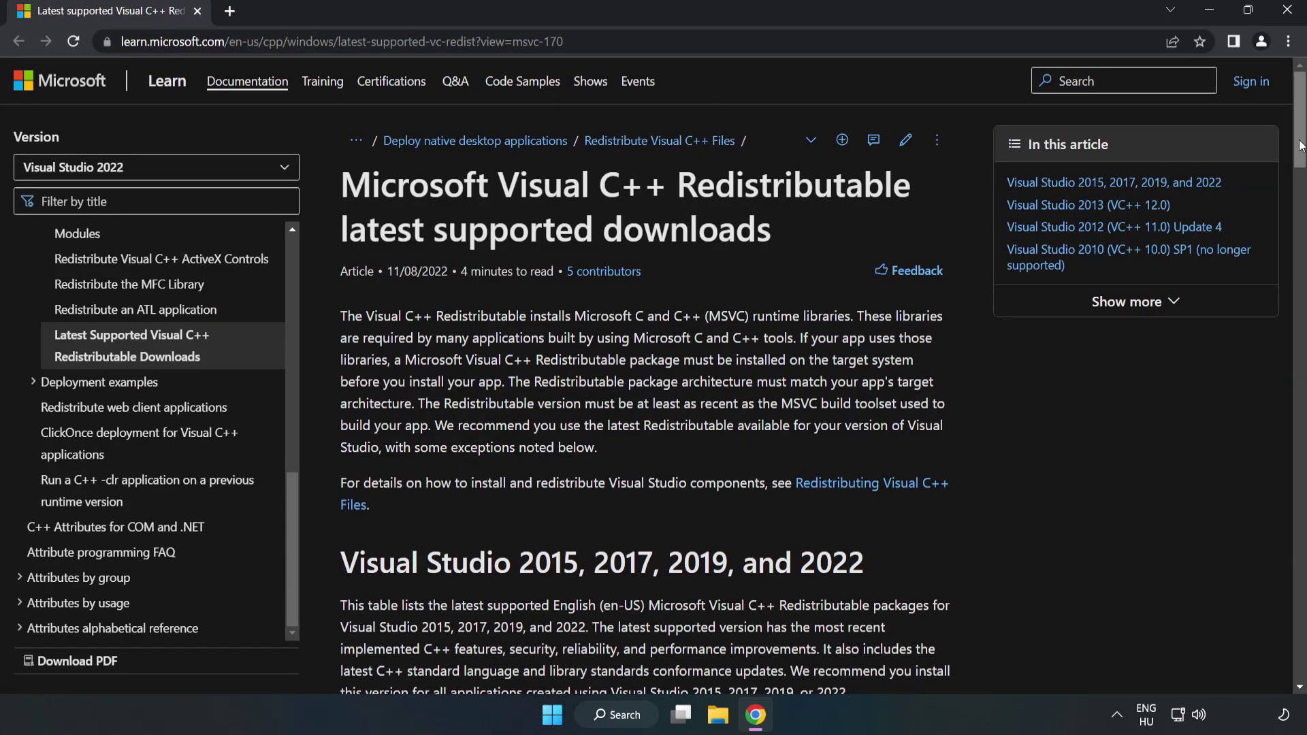
drag(1301, 151, 1301, 217)
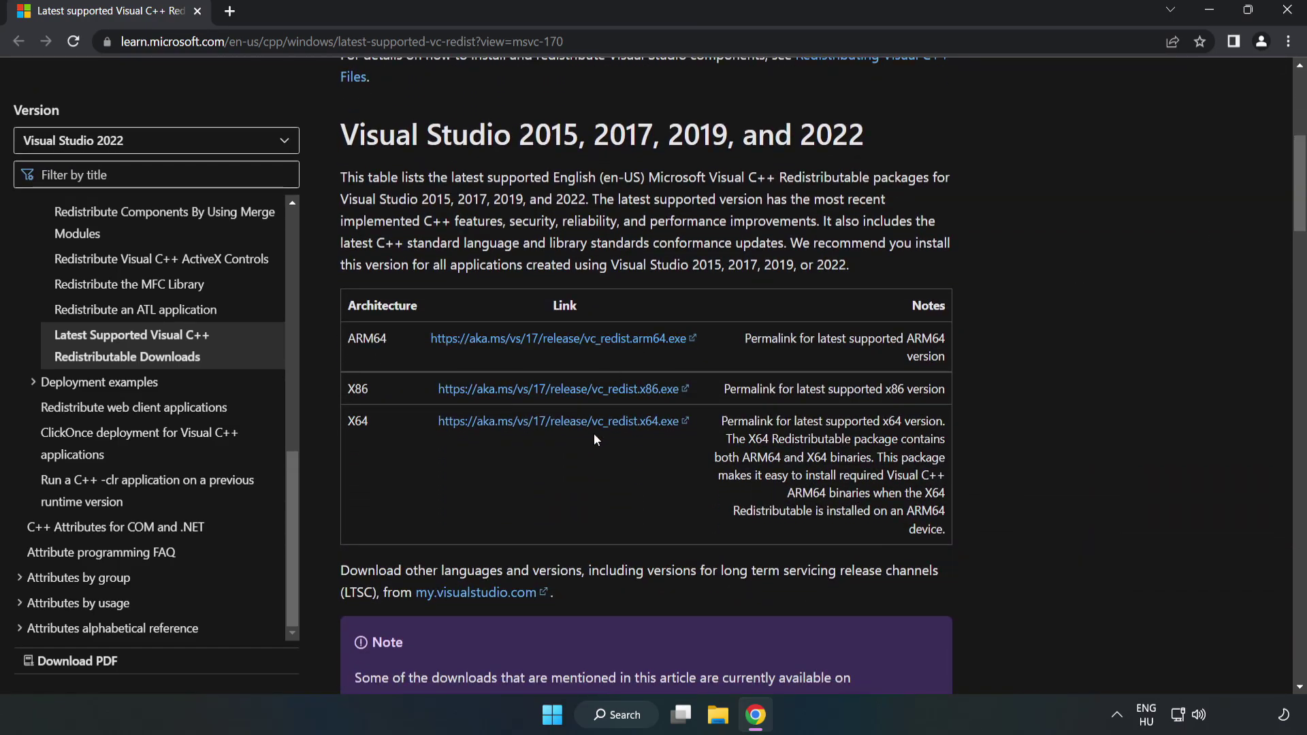
click(576, 393)
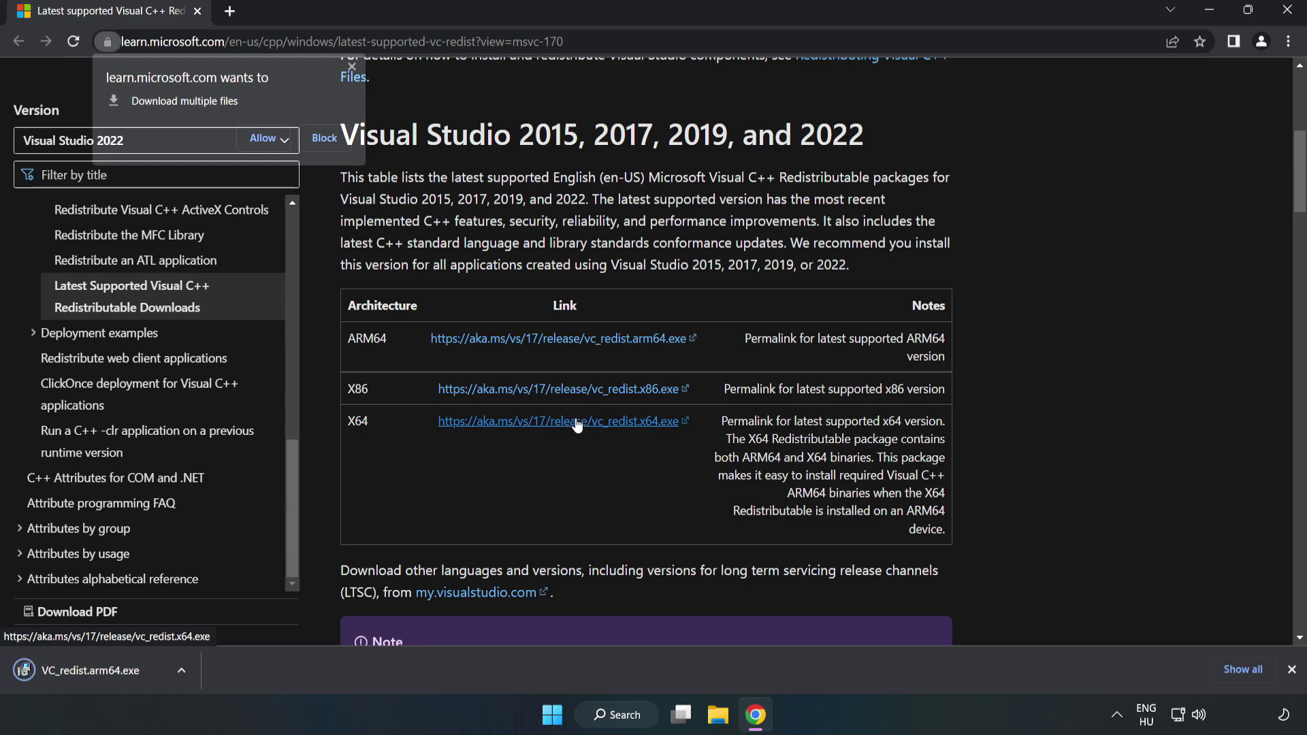
click(264, 138)
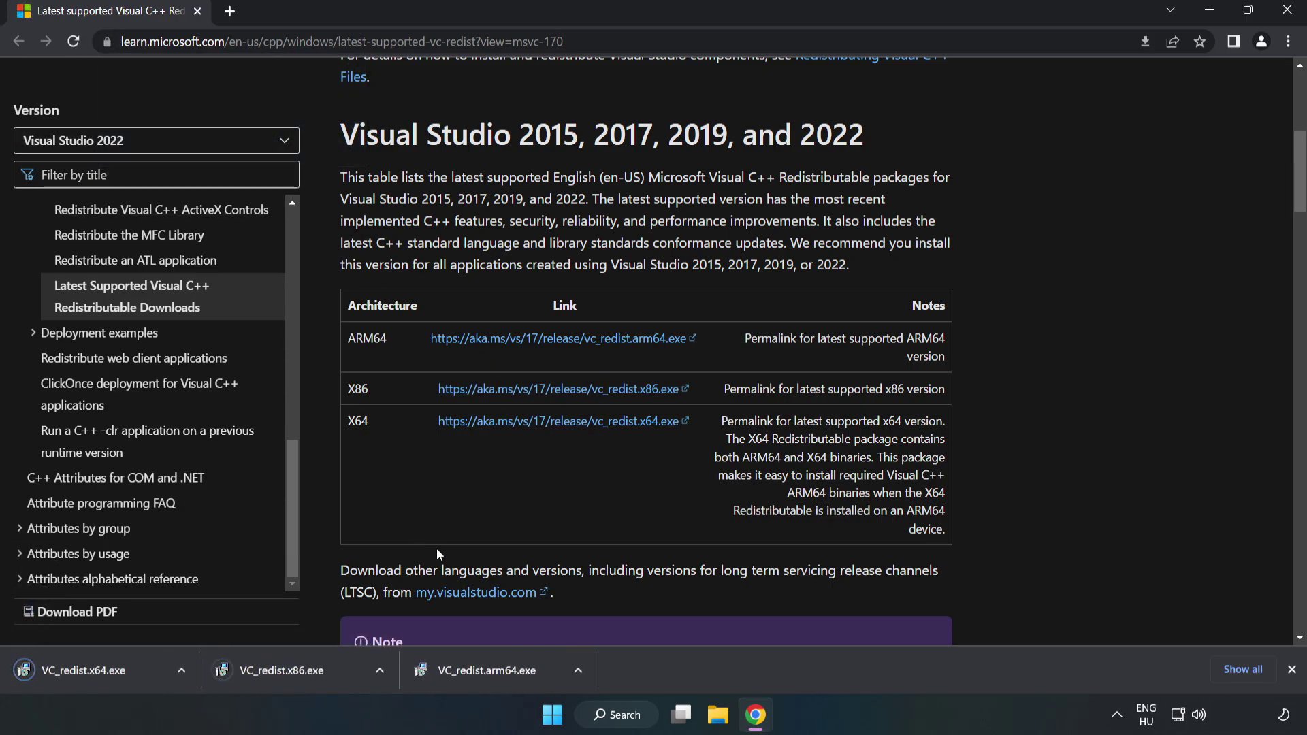
Try installing VC_redist.arm64.exe, close its unsupported-processor failure, then launch VC_redist.x86.exe.
click(500, 675)
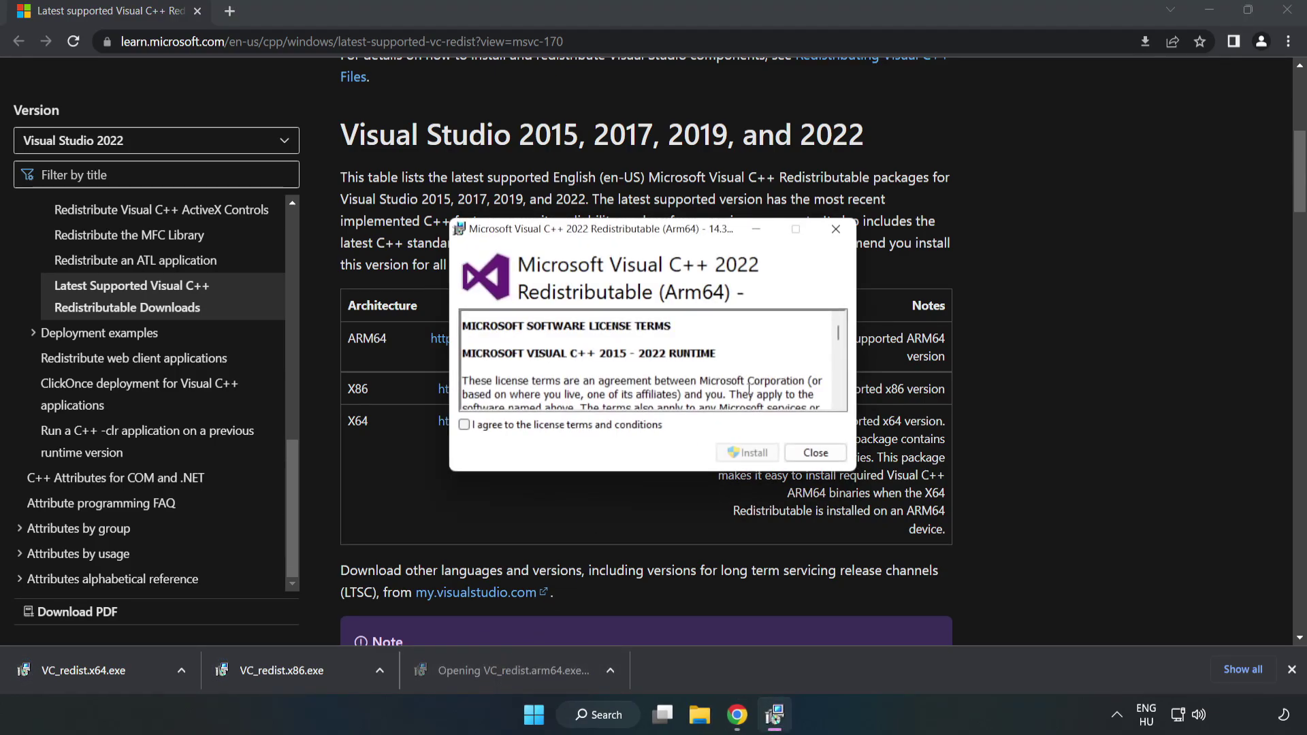
drag(837, 338, 838, 390)
click(576, 425)
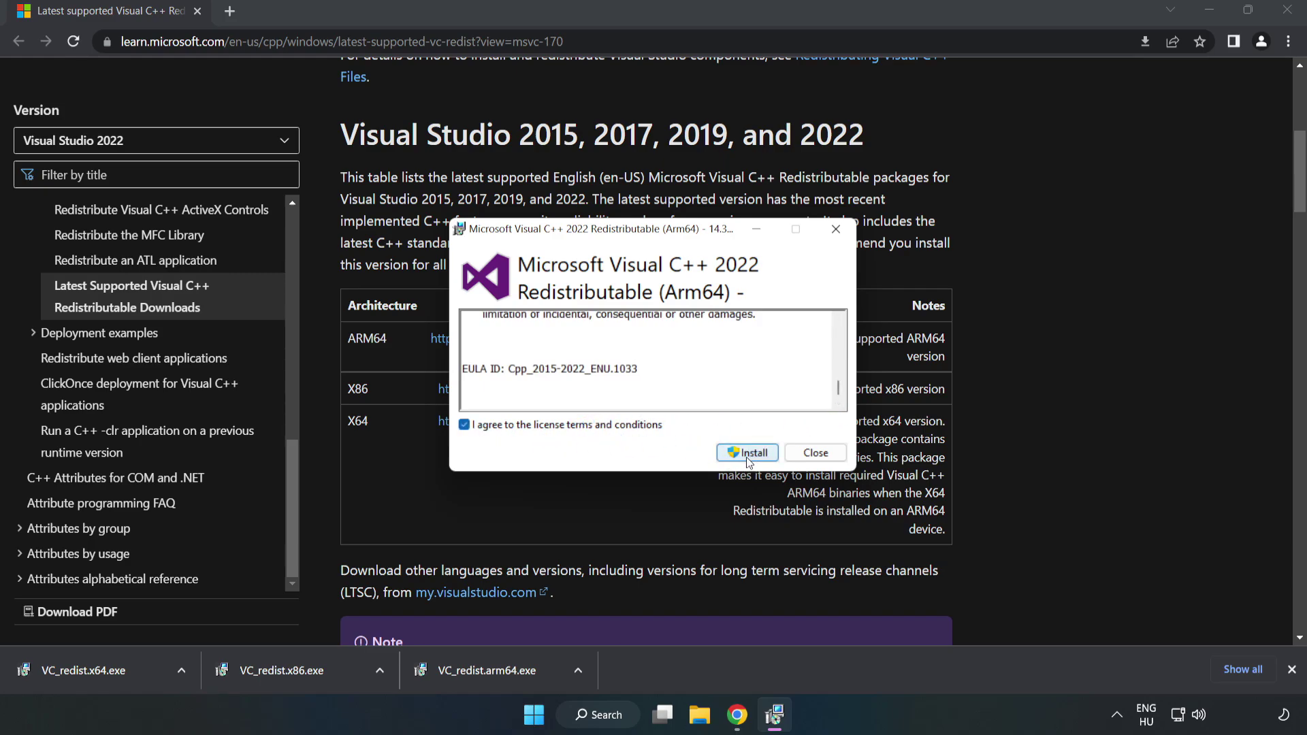
click(749, 454)
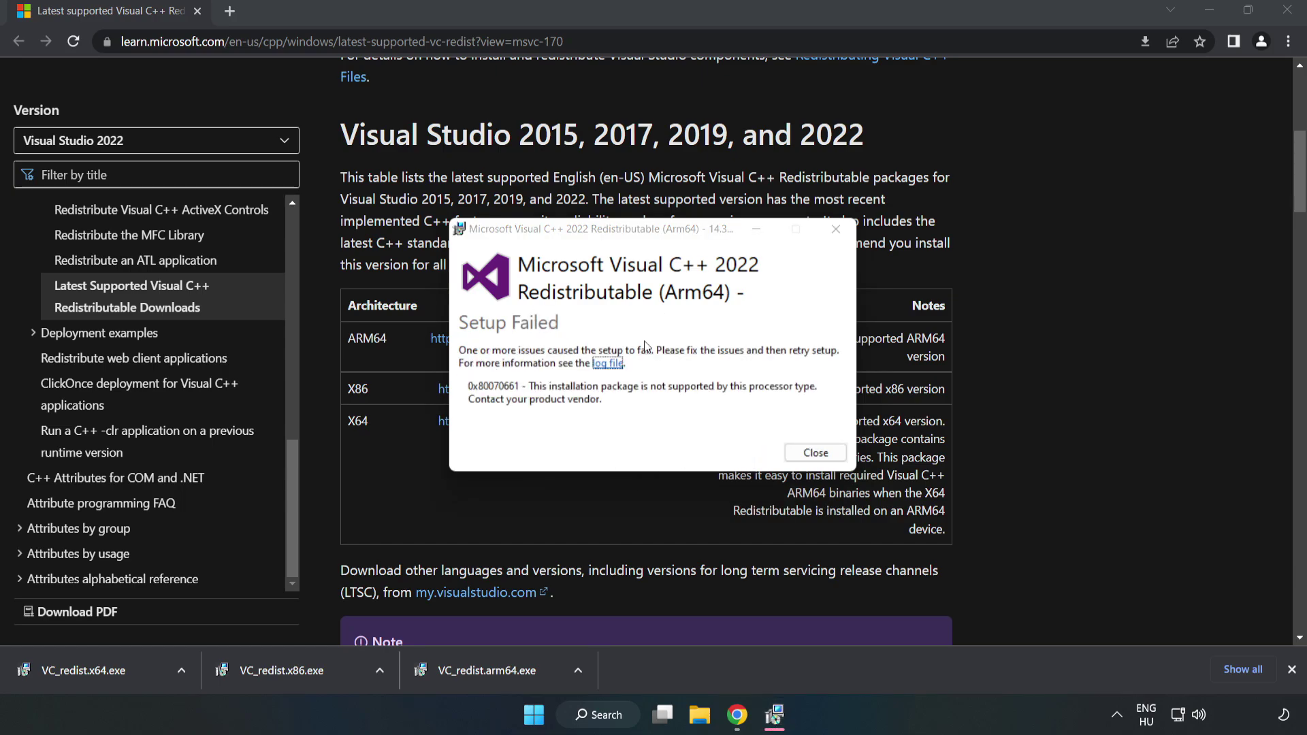
click(814, 453)
click(311, 672)
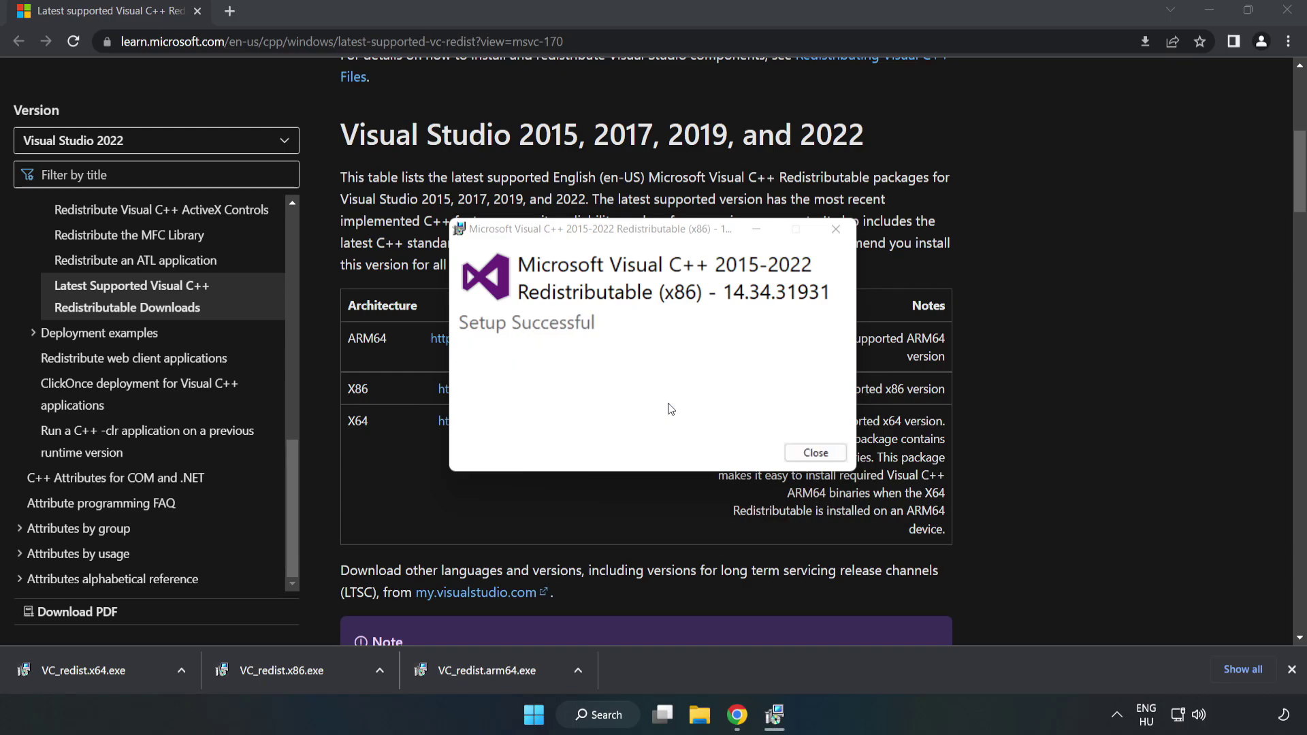
Close the finished x86 setup, then install the x64 14.34.31931 redistributable without restarting.
click(815, 453)
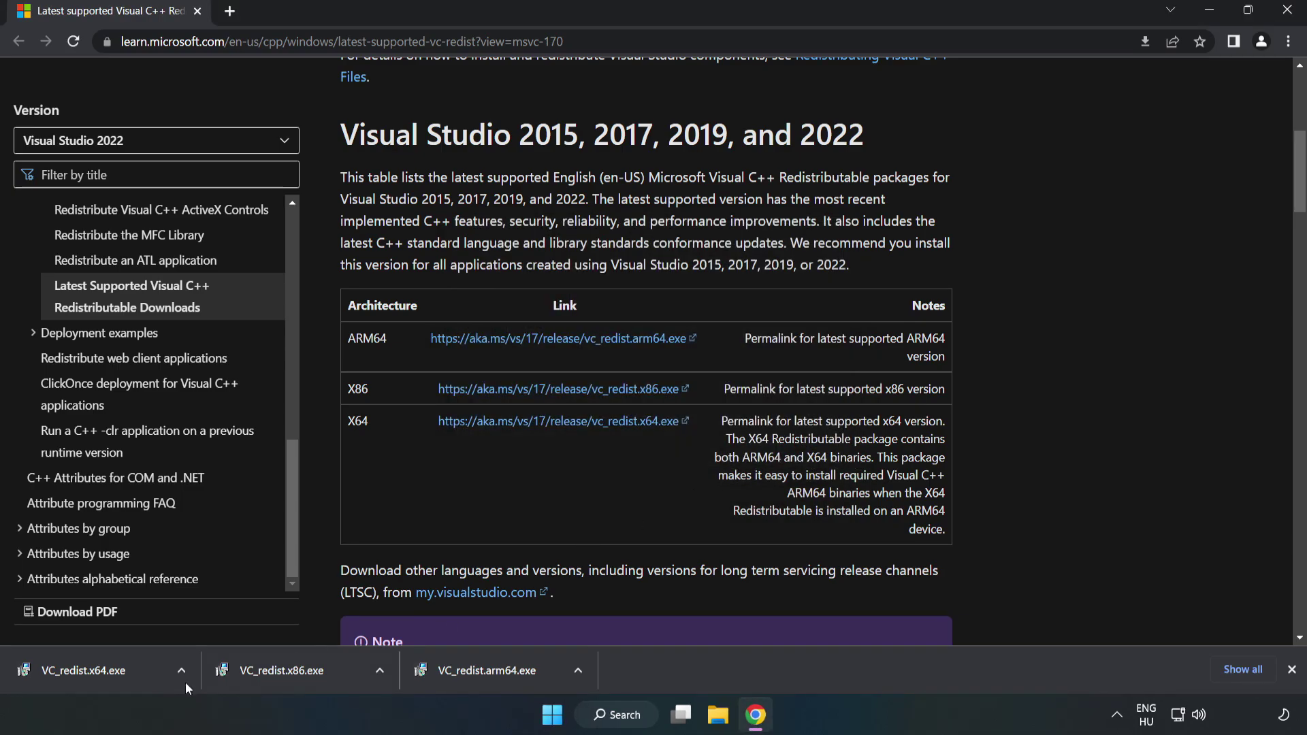
click(71, 667)
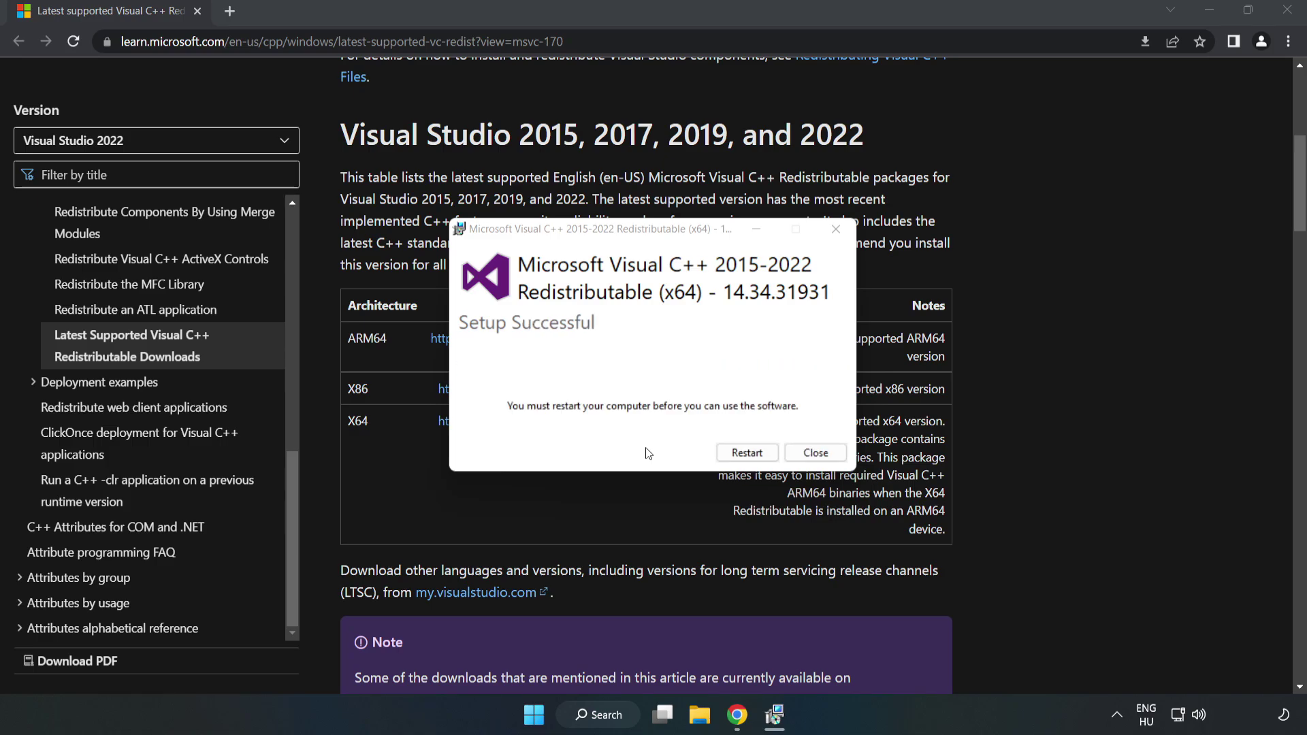
click(816, 455)
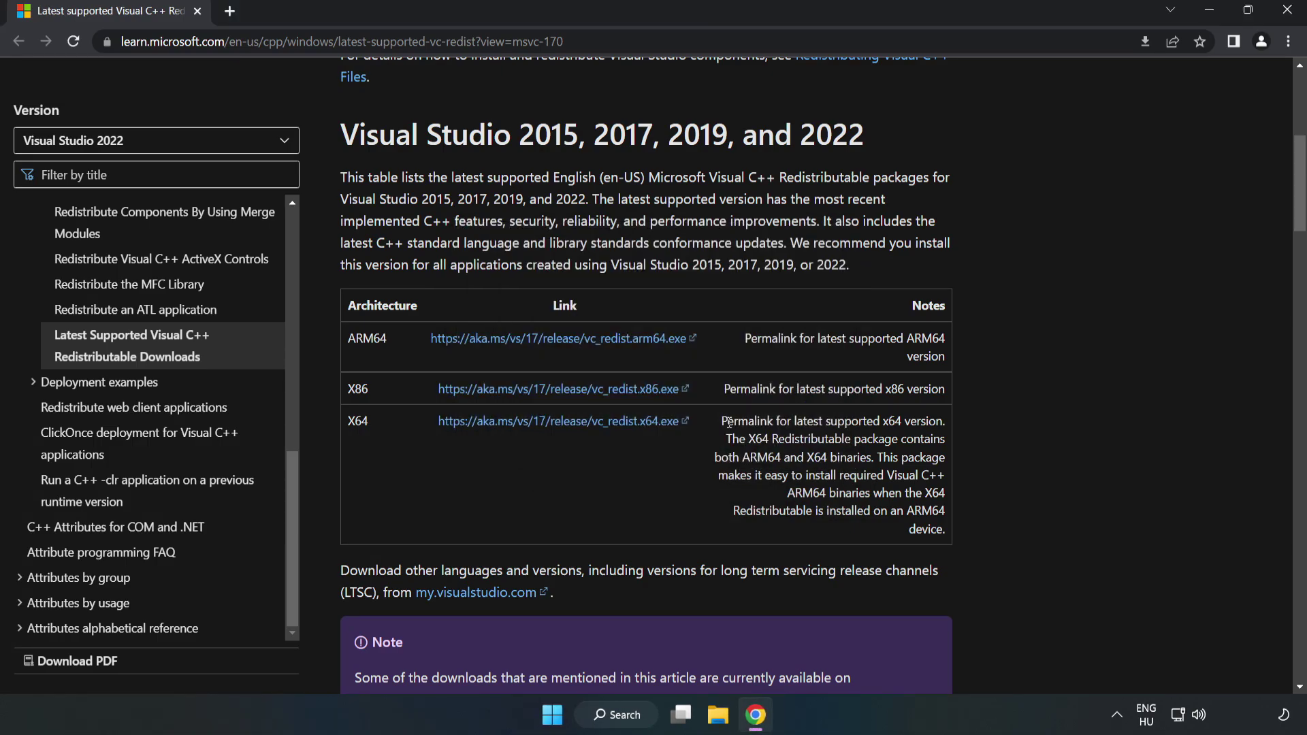
Close Chrome and bring up the Start menu's Sleep, Shut down and Restart options.
click(1289, 16)
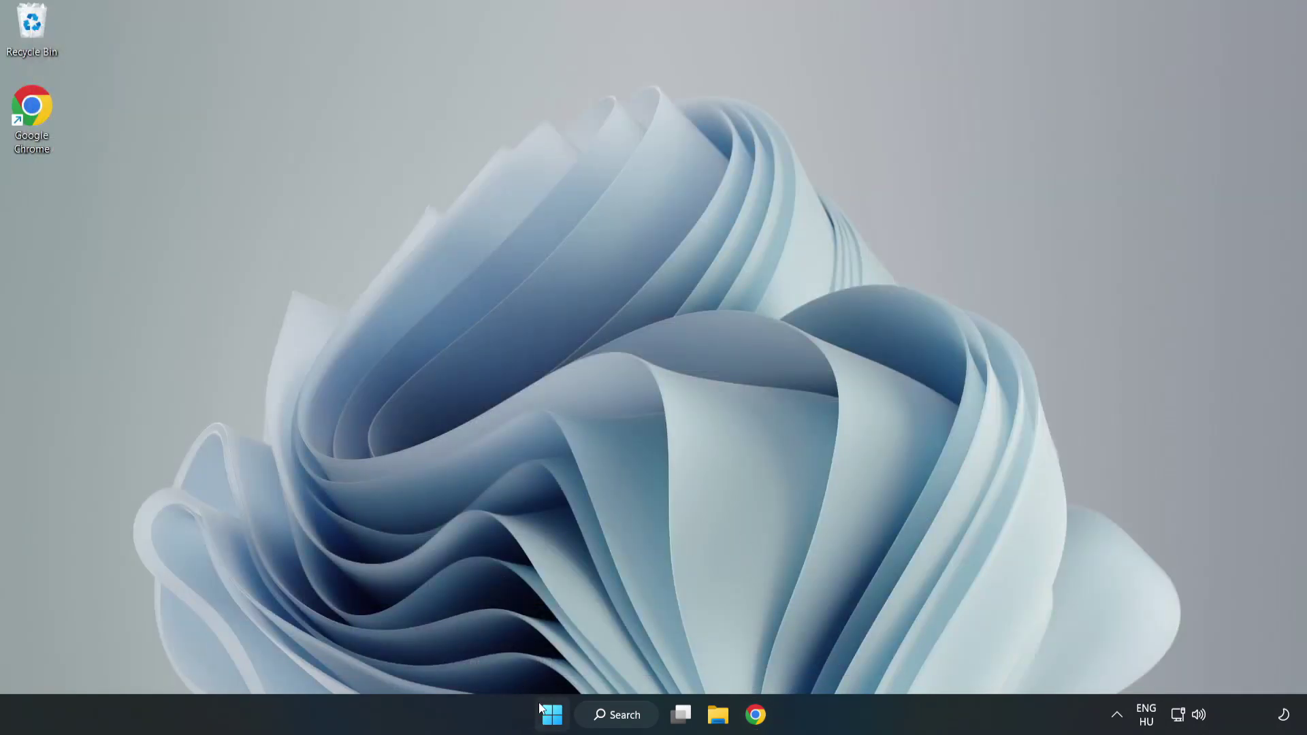
click(552, 716)
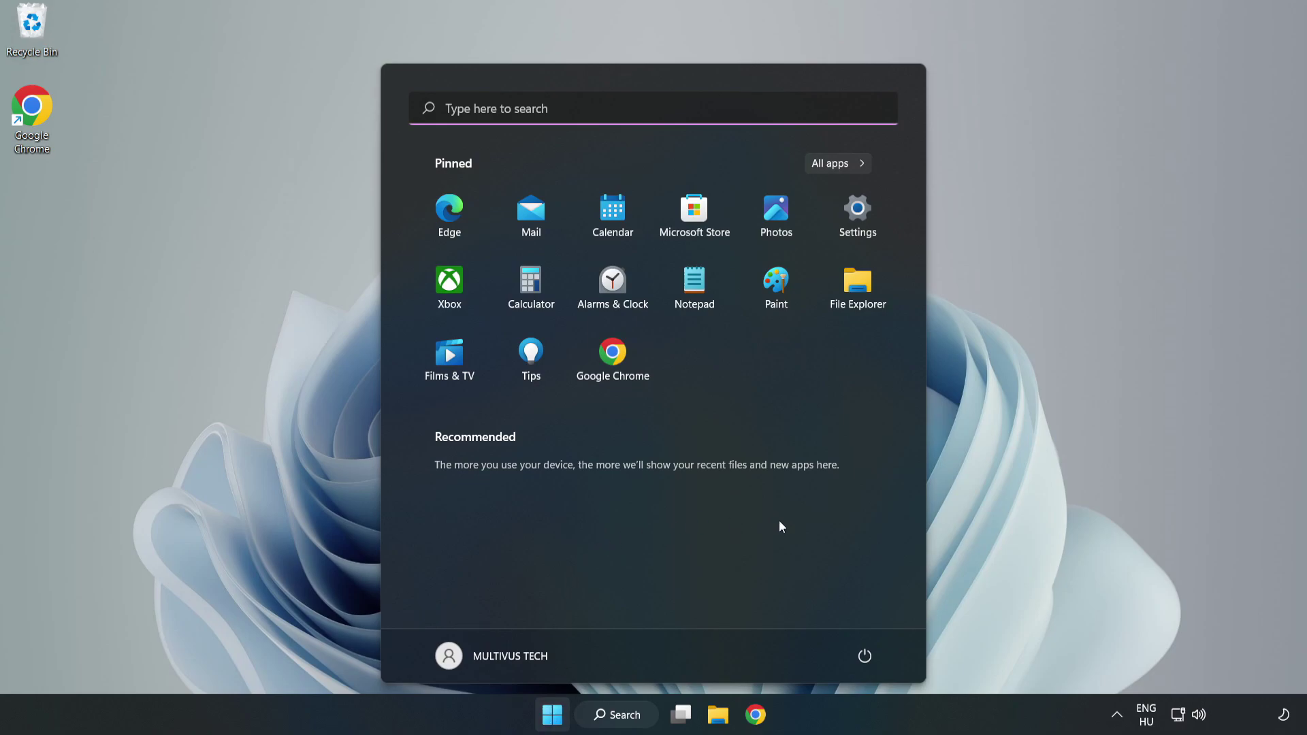
click(861, 659)
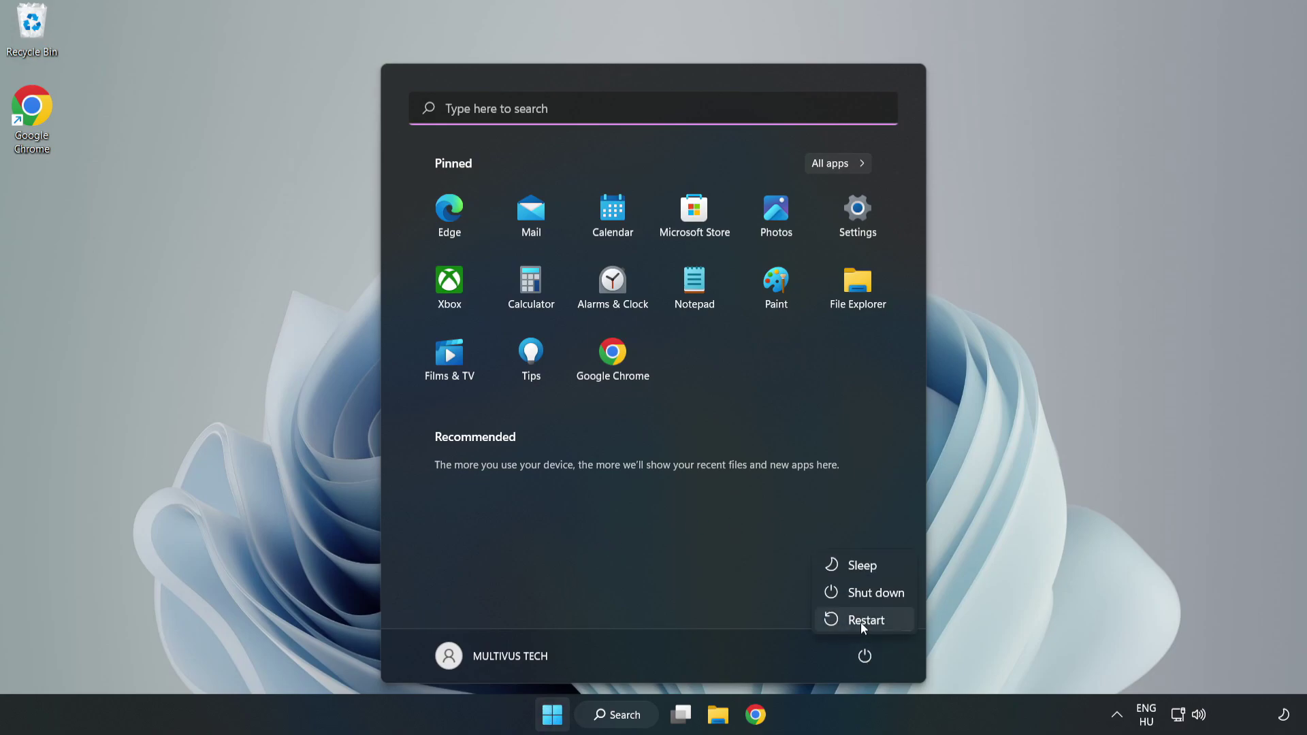